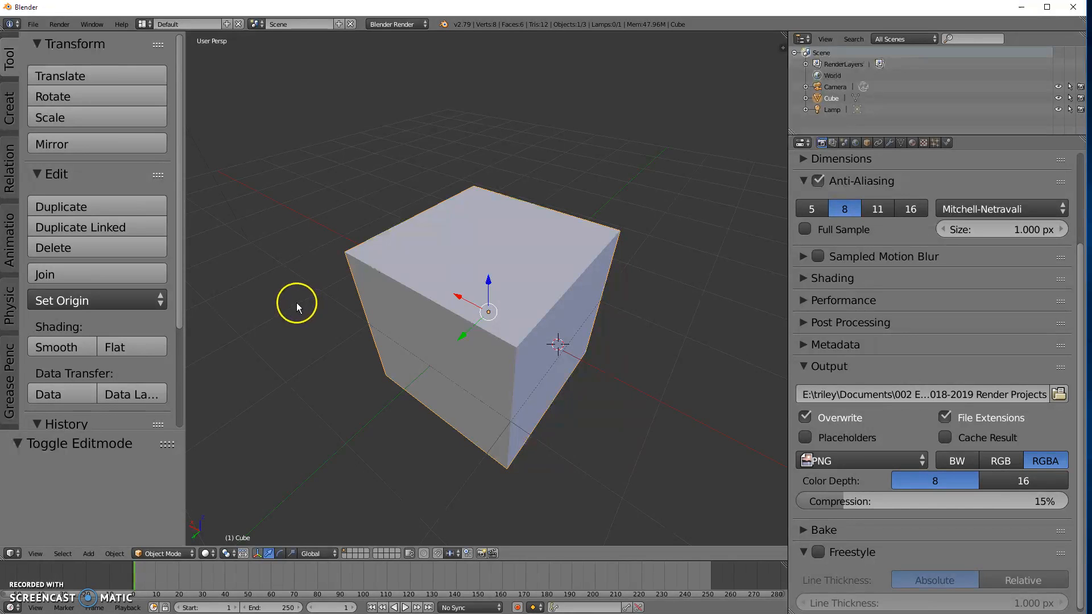
Switch the viewport to rendered shading and inspect the cube's lit and unlit sides.
left_click(206, 554)
key("shift+z")
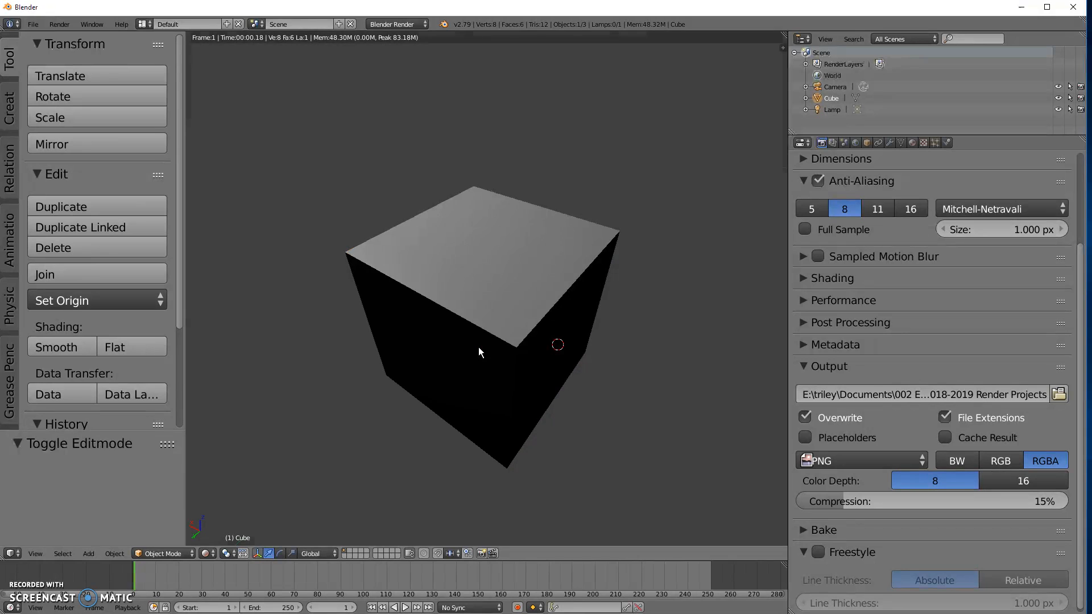
middle_click_drag(368, 251, 451, 289)
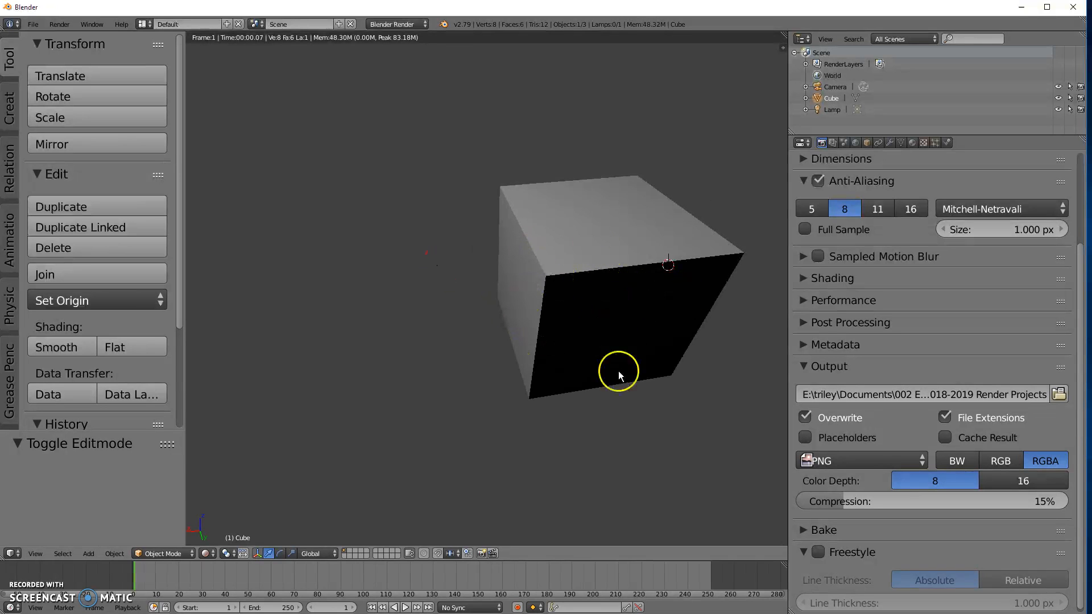
Switch the render engine to Cycles Render and view the rendered cube from another angle.
left_click(391, 24)
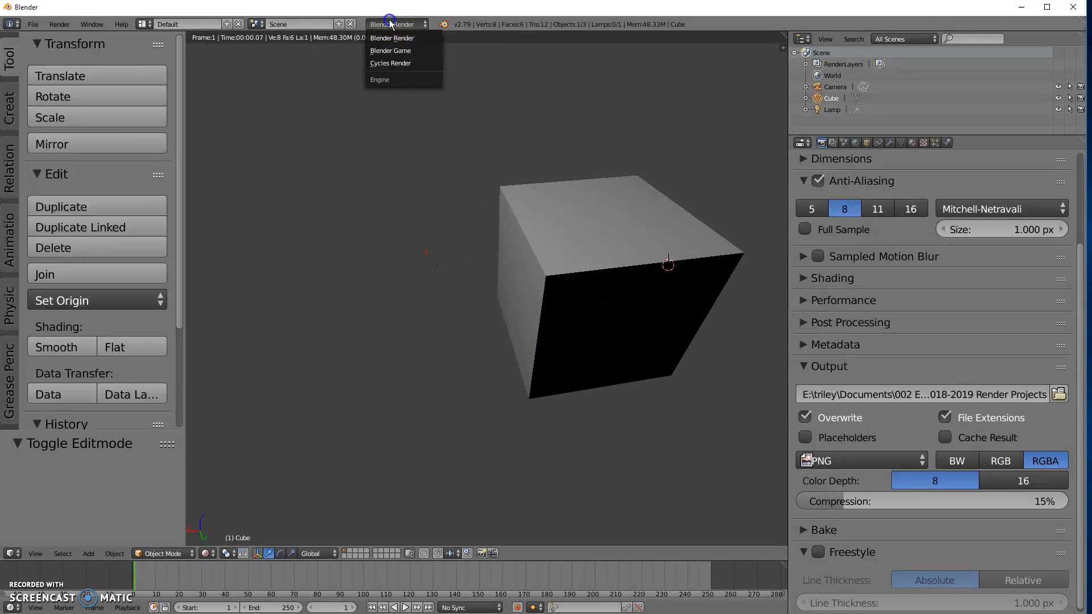
left_click(392, 63)
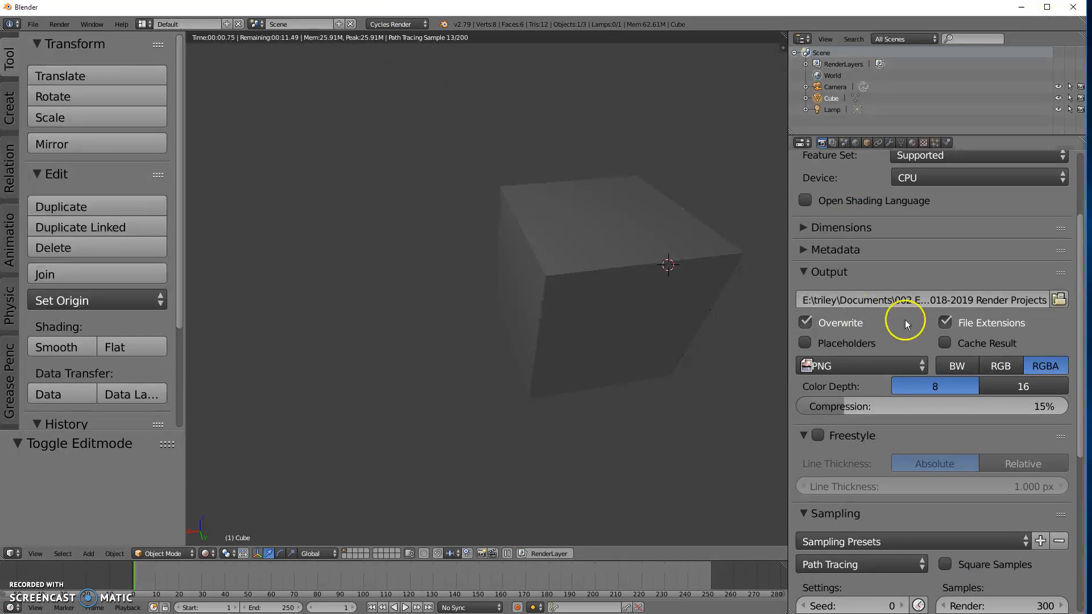
middle_click_drag(707, 295, 622, 296)
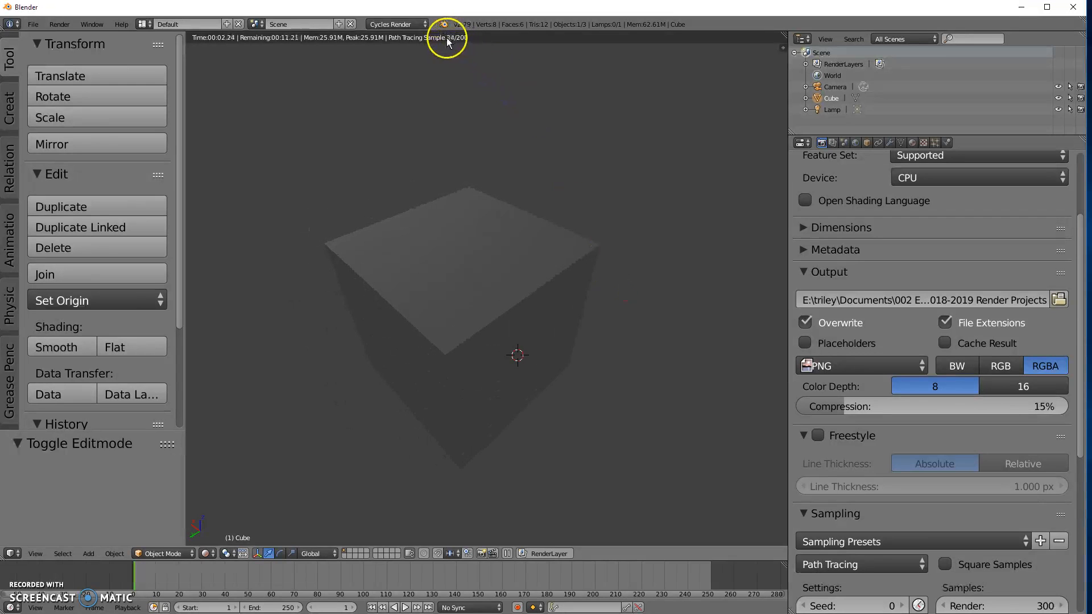
Return the render engine to Blender Render and compare the cube's shading from several angles.
left_click(419, 24)
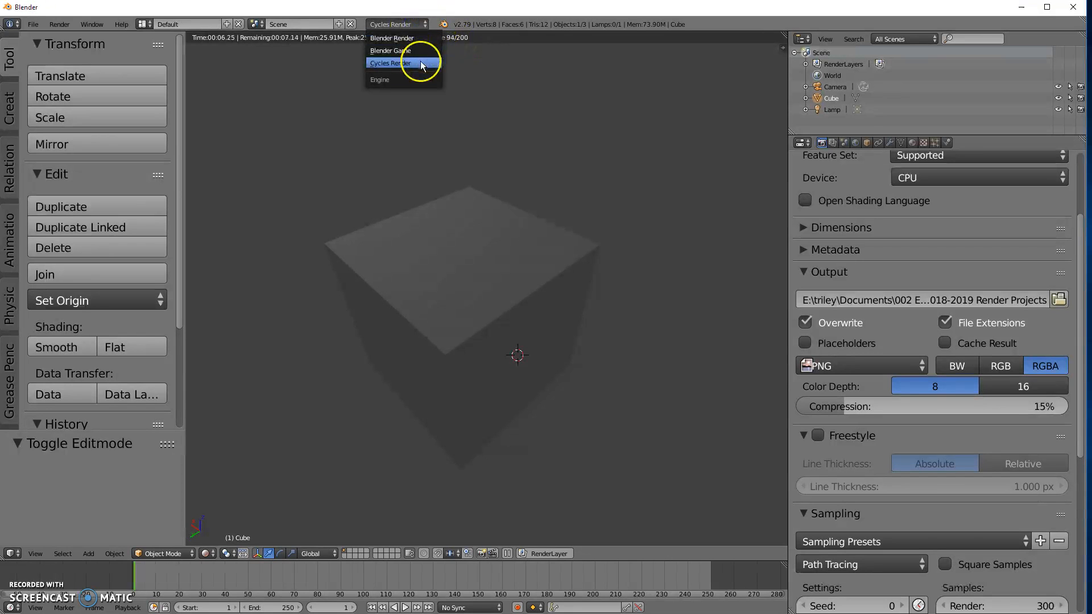
left_click(425, 38)
mouse_move(418, 277)
middle_mouse_down()
mouse_move(405, 286)
mouse_move(401, 276)
middle_mouse_up()
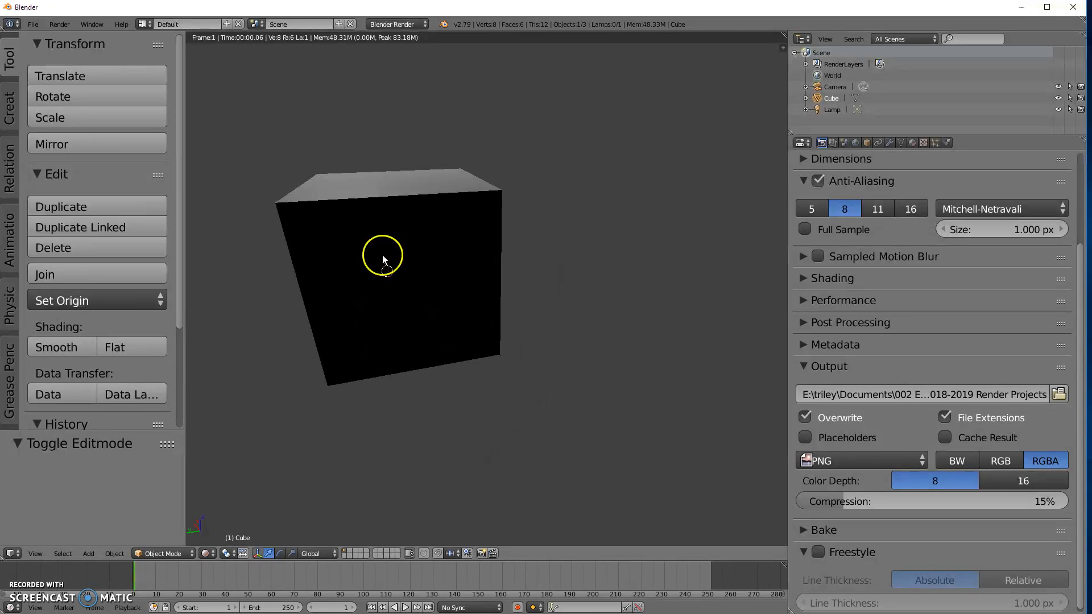
middle_click_drag(351, 247, 459, 262)
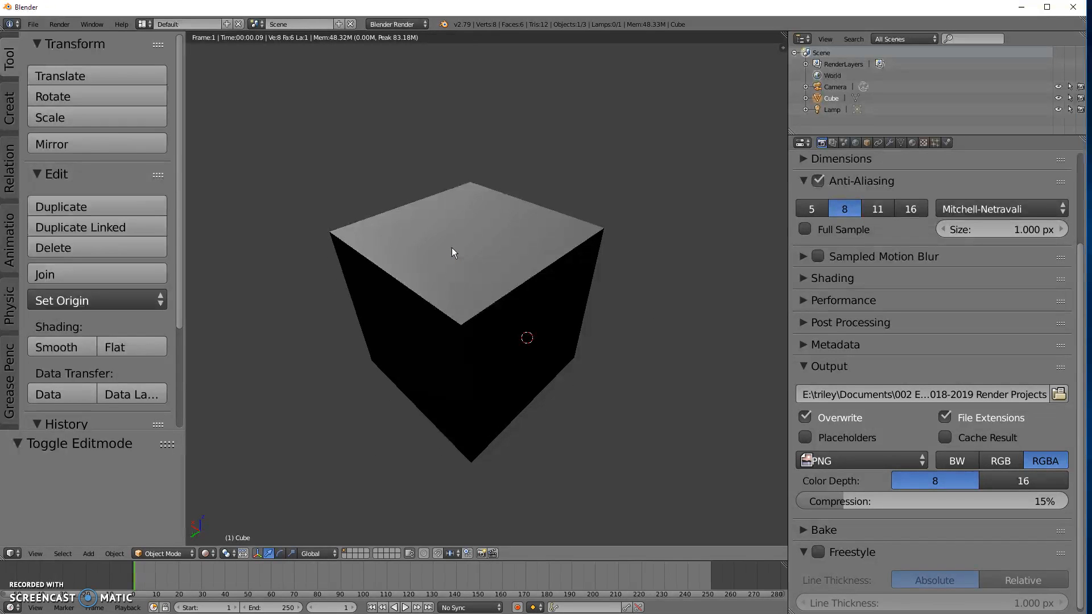
Set the render engine to Cycles Render and view the rendered cube up close.
left_click(398, 24)
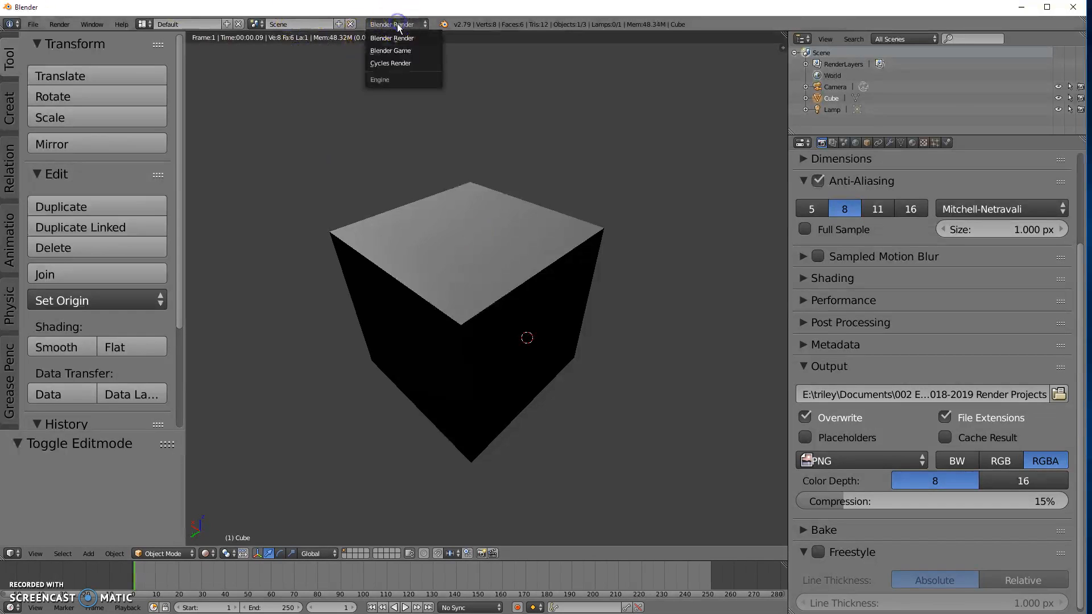
left_click(395, 63)
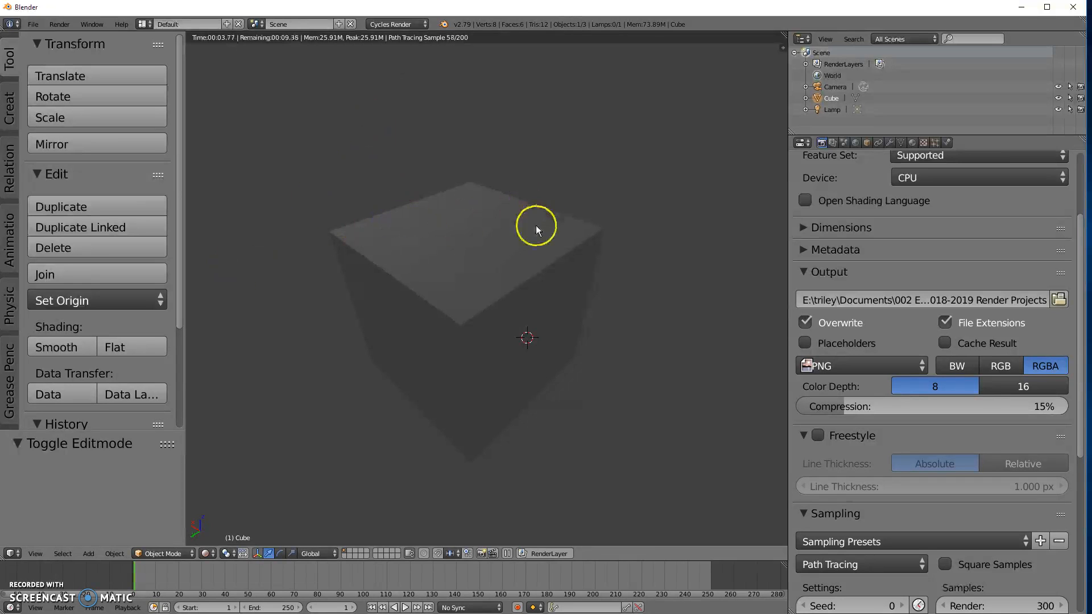
scroll(464, 264, "up", 2)
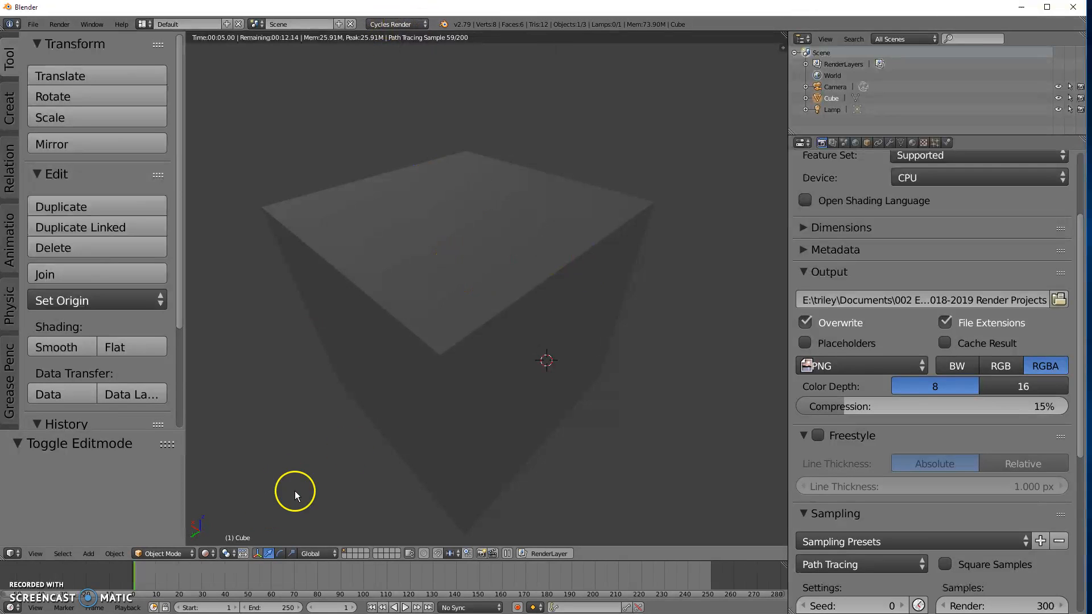
Cycle the viewport through wireframe, solid and rendered shading, ending in solid shading.
key("z")
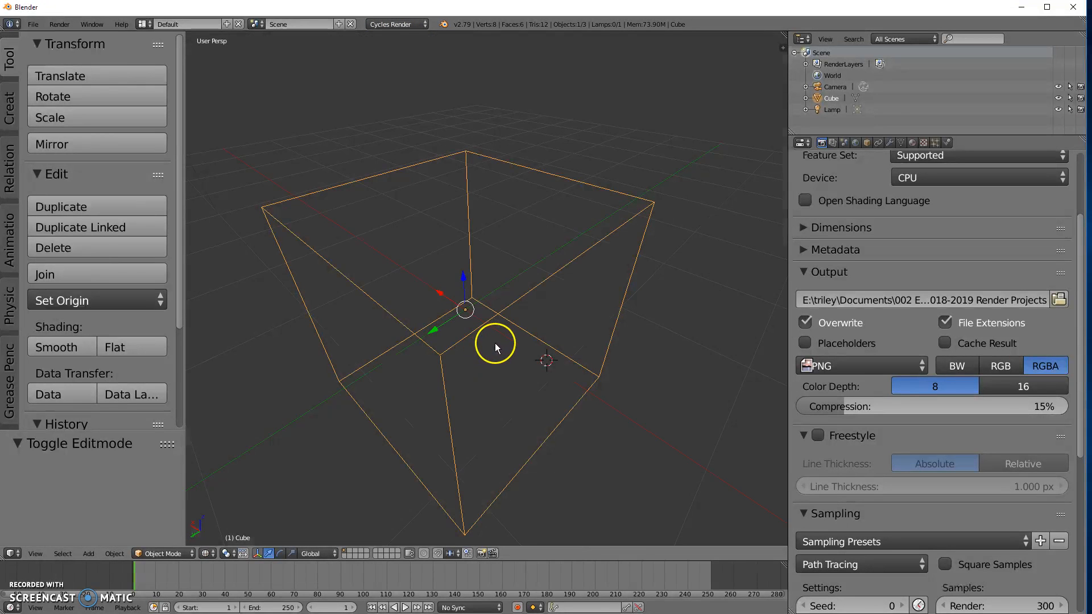
key("z")
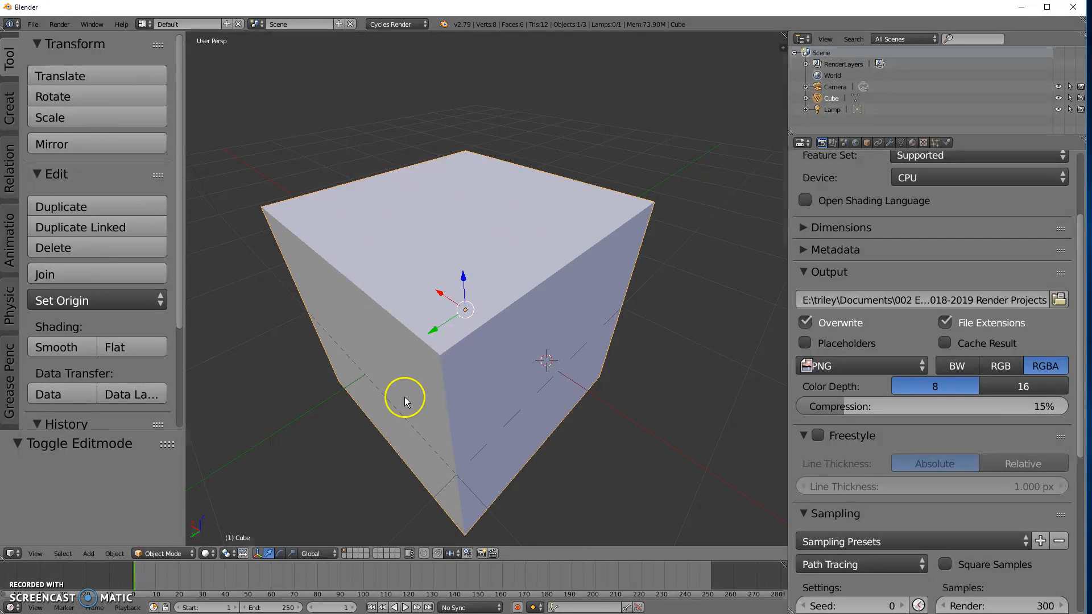
key("shift+z")
key("shift+z")
key("shift+z")
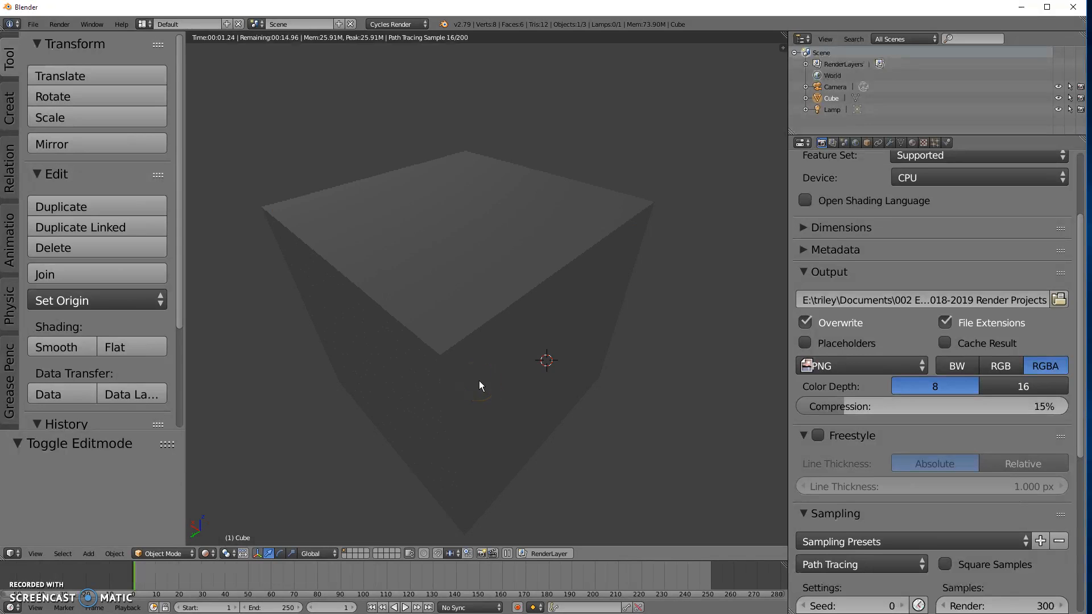
key("shift+z")
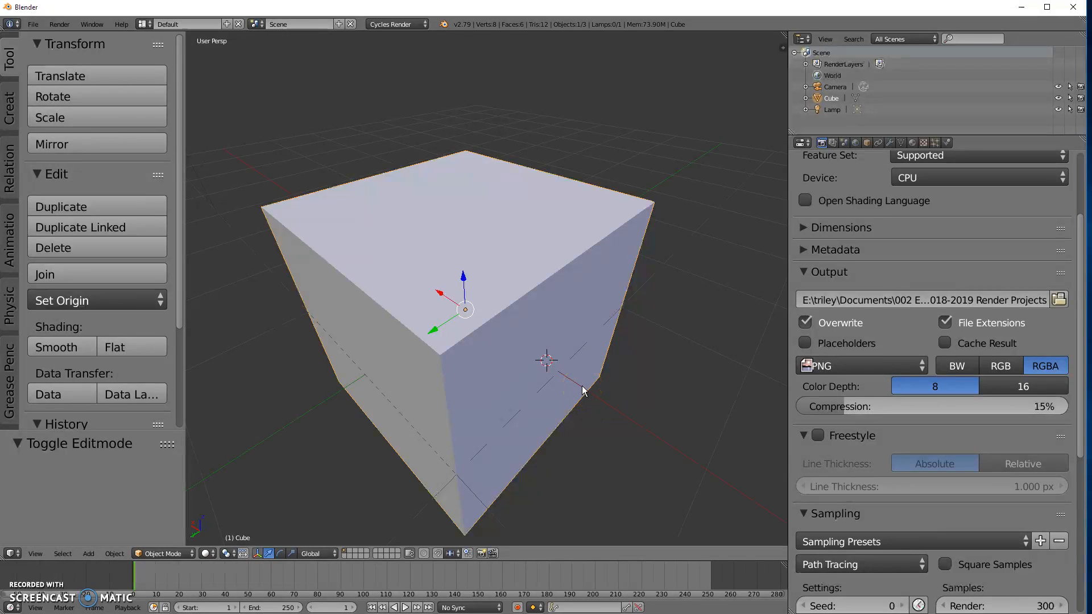
Start a still render of the scene, cancel it and return to the 3D view.
key("F12")
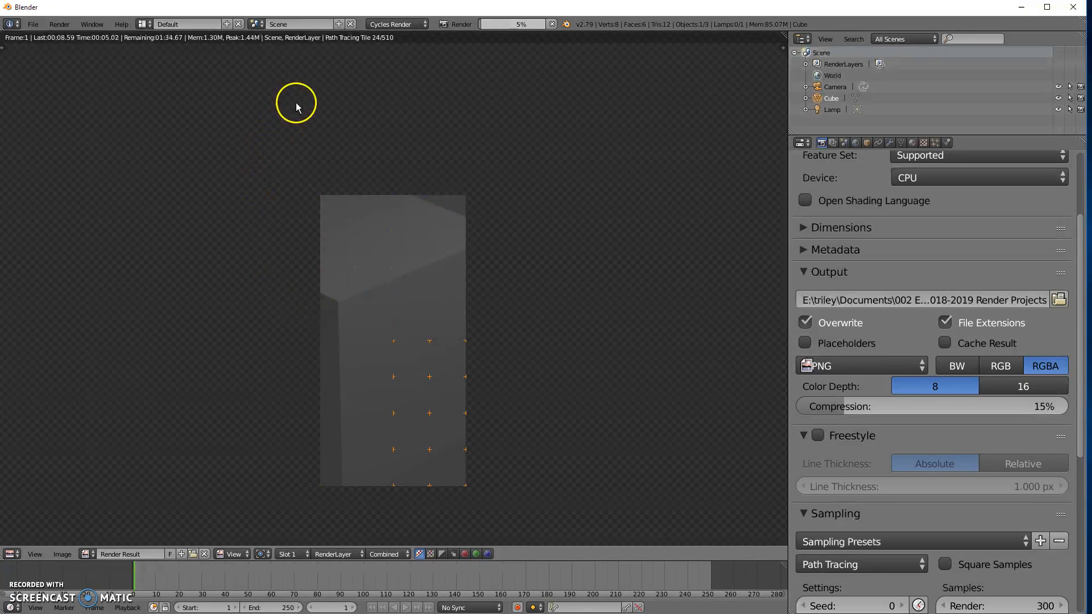
key("Escape")
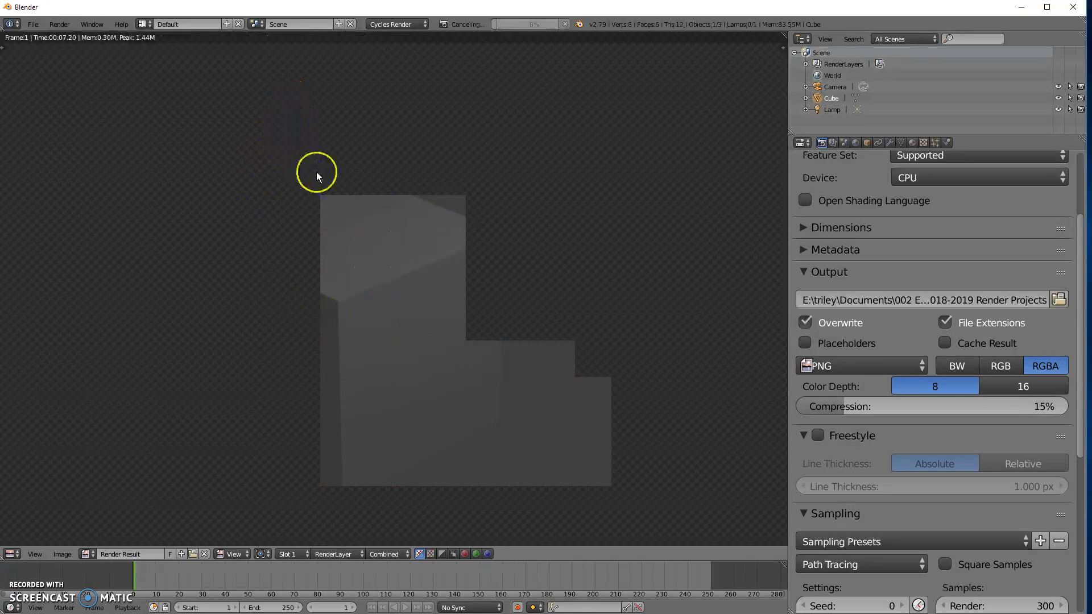
key("Escape")
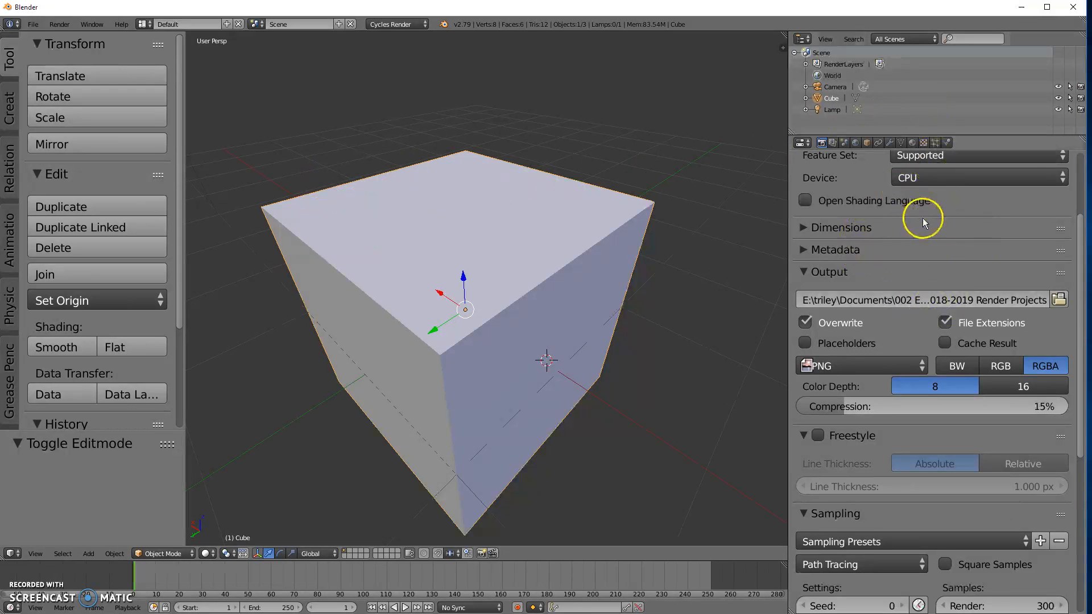
Resize the Properties editor and enlarge its render settings so all its tabs and options are readable.
scroll(927, 227, "up", 5)
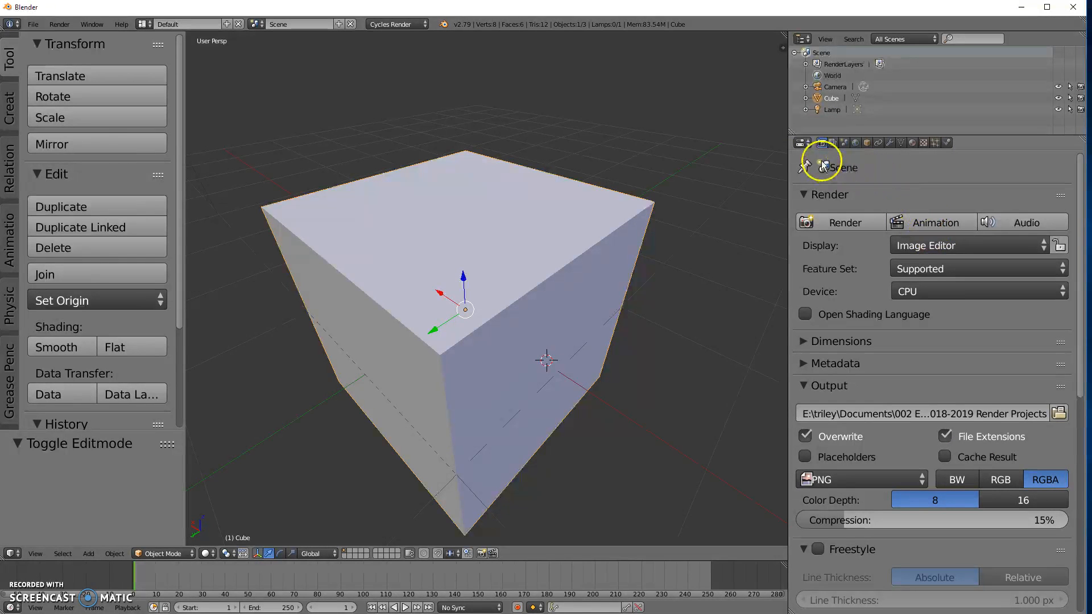
middle_click_drag(982, 349, 1010, 404, "ctrl")
left_click_drag(788, 200, 966, 214)
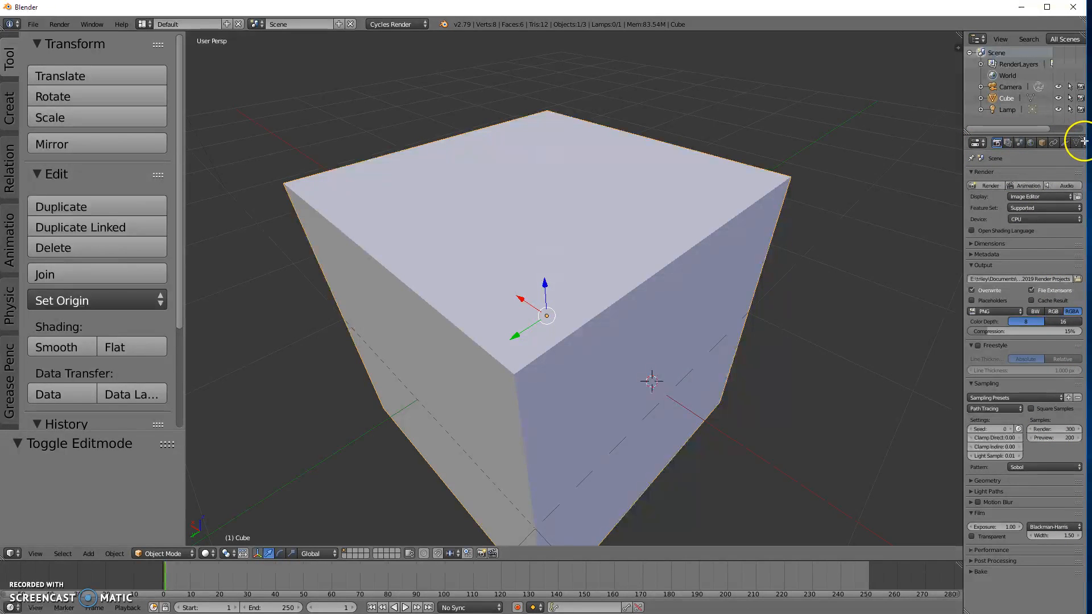
mouse_move(1052, 144)
middle_mouse_down()
mouse_move(956, 141)
mouse_move(1066, 141)
middle_mouse_up()
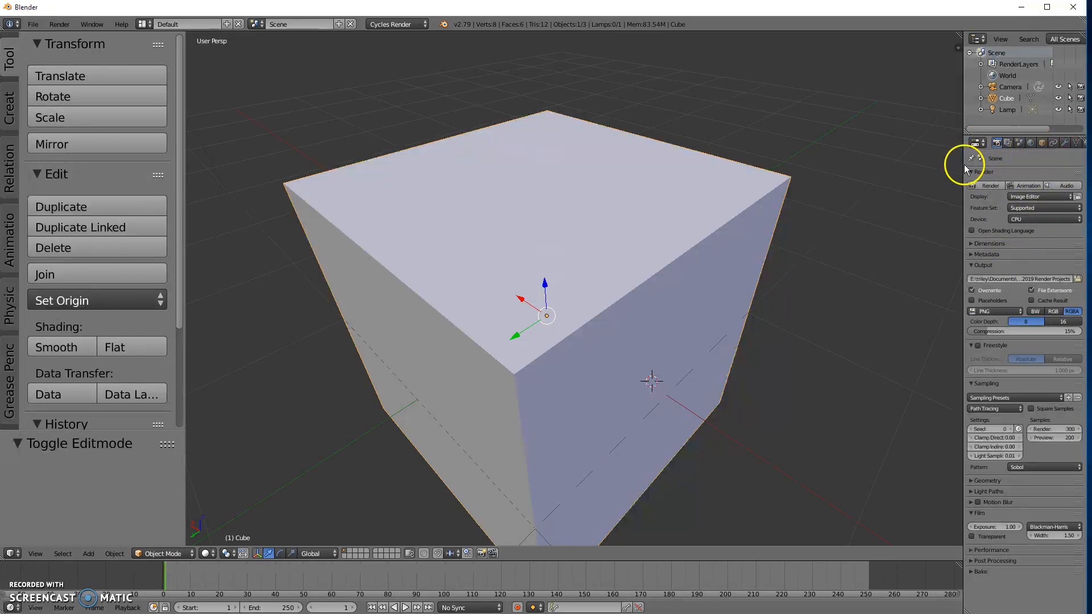
left_click_drag(966, 169, 797, 200)
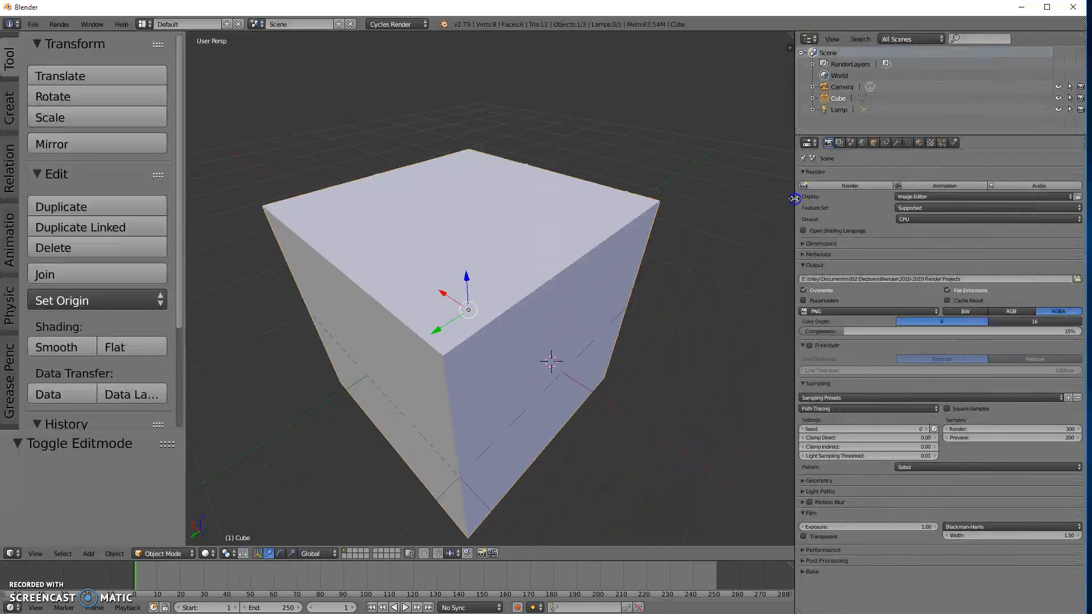
middle_click_drag(893, 307, 998, 198, "ctrl")
scroll(989, 363, "up", 10)
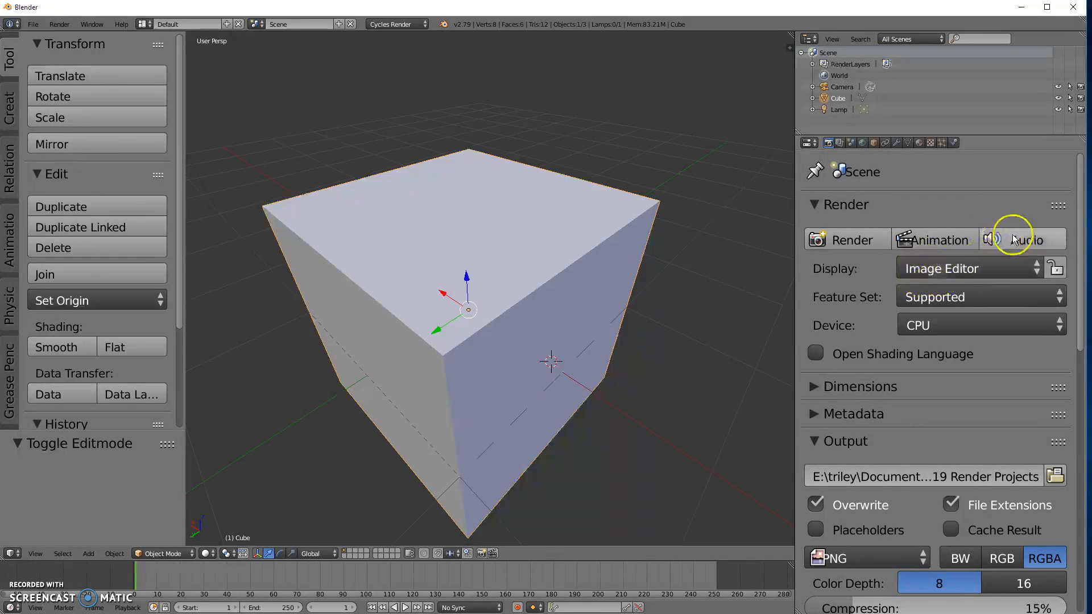
Review the Render settings, collapse them and expand the Dimensions settings.
scroll(931, 330, "down", 3)
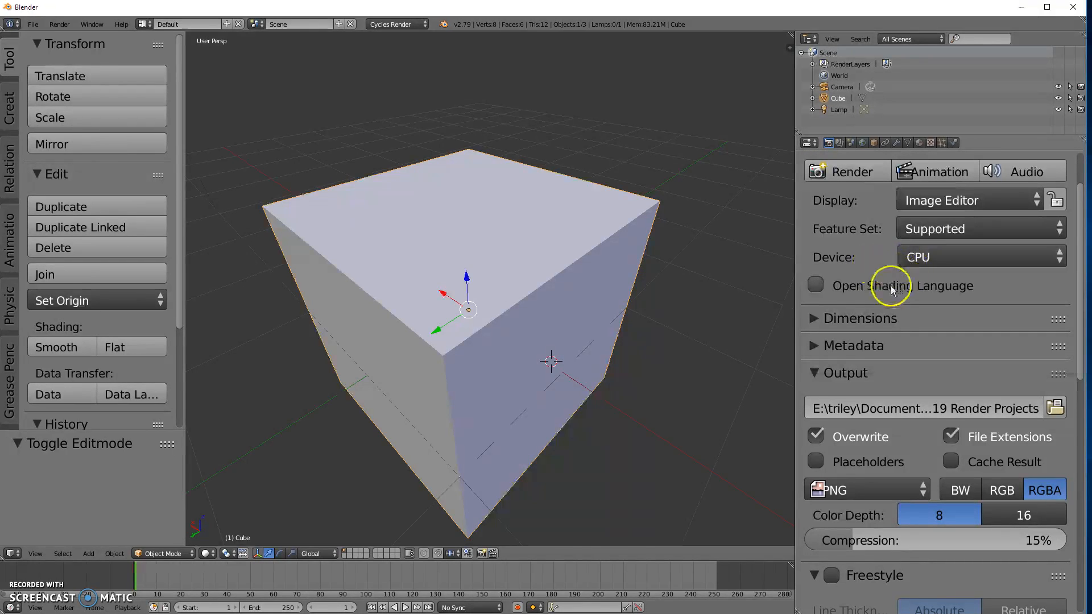
scroll(915, 292, "down", 1)
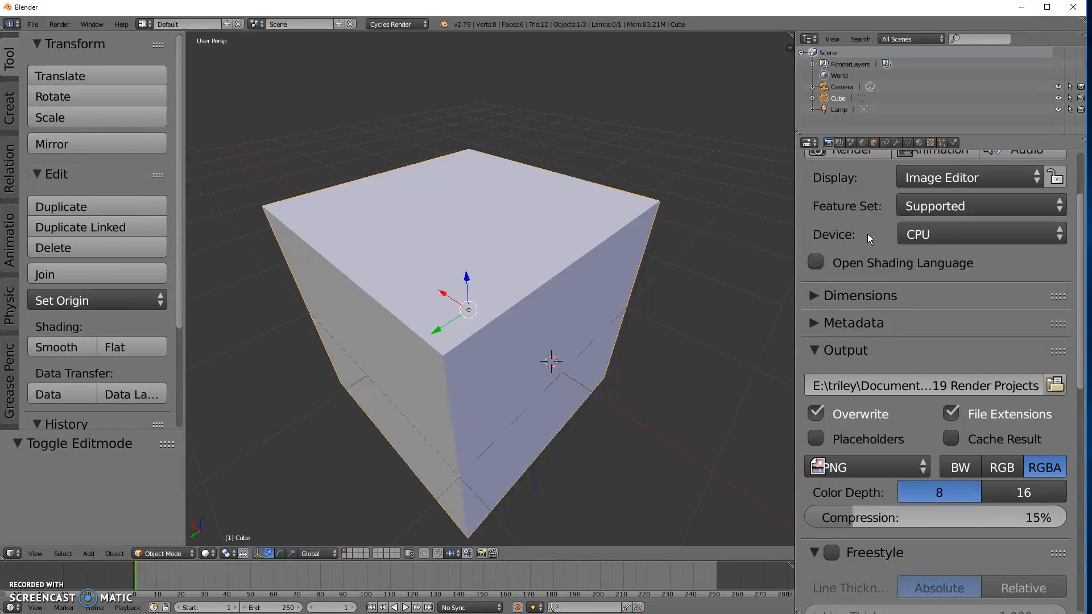
left_click(860, 263)
scroll(863, 262, "up", 3)
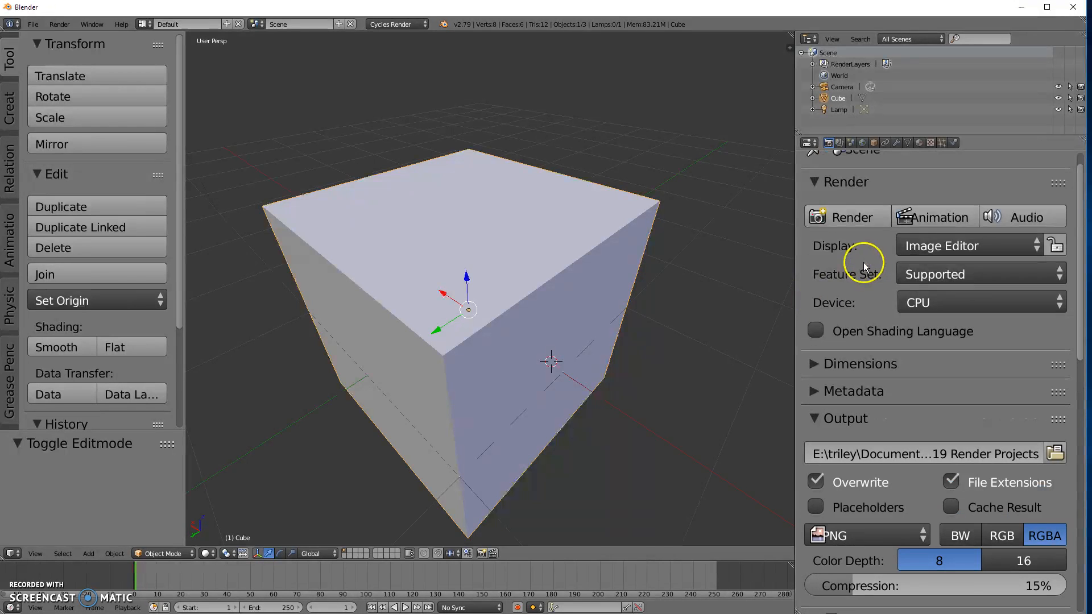
left_click(814, 181)
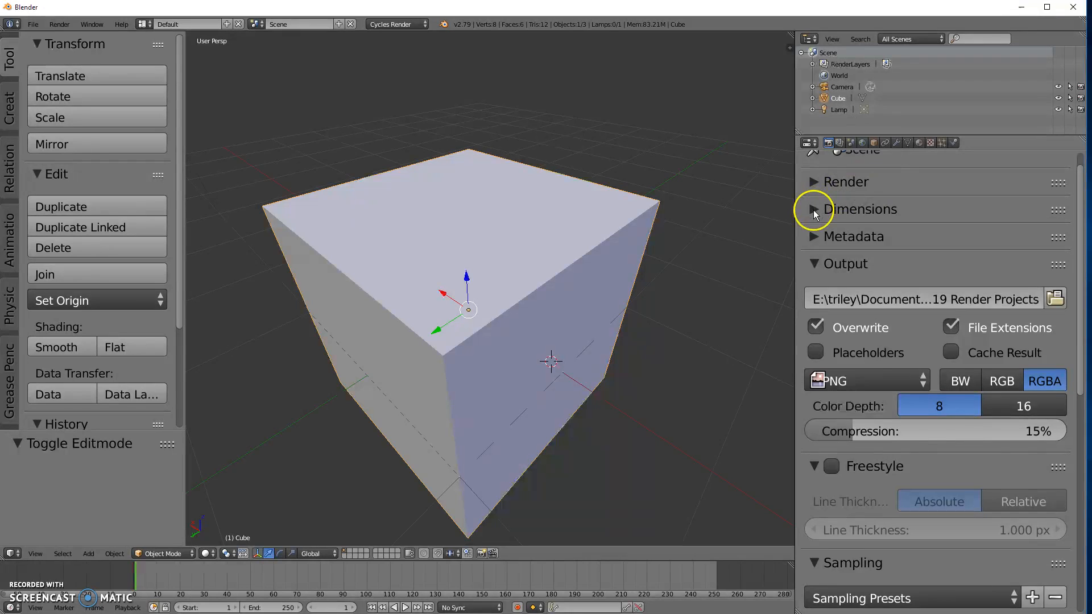
left_click(813, 209)
Render the scene as a still at 50% resolution scale and again at 100%.
left_click_drag(928, 340, 851, 346)
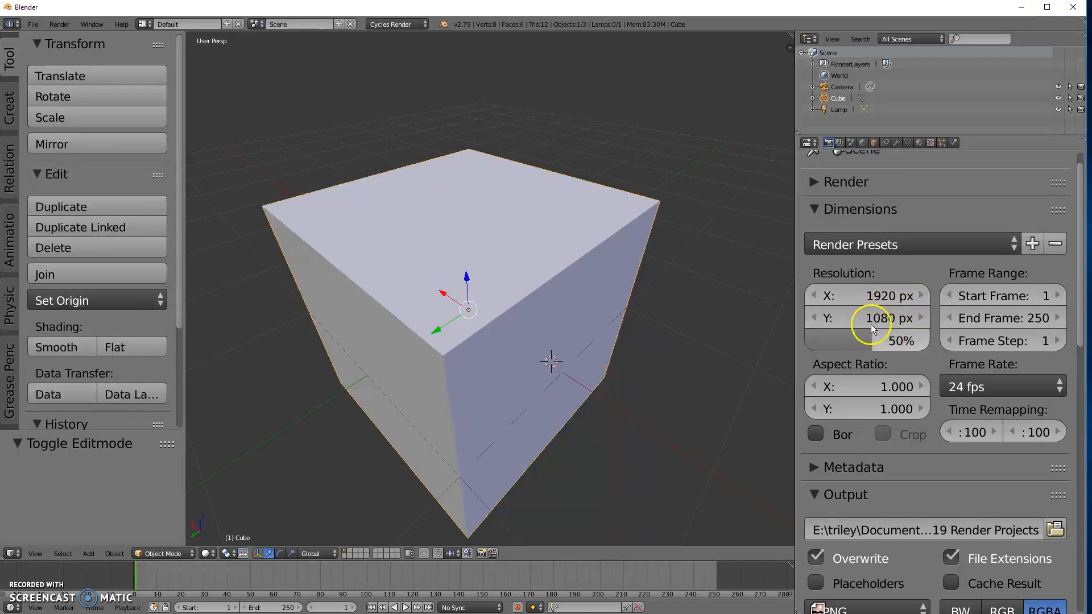
key("F12")
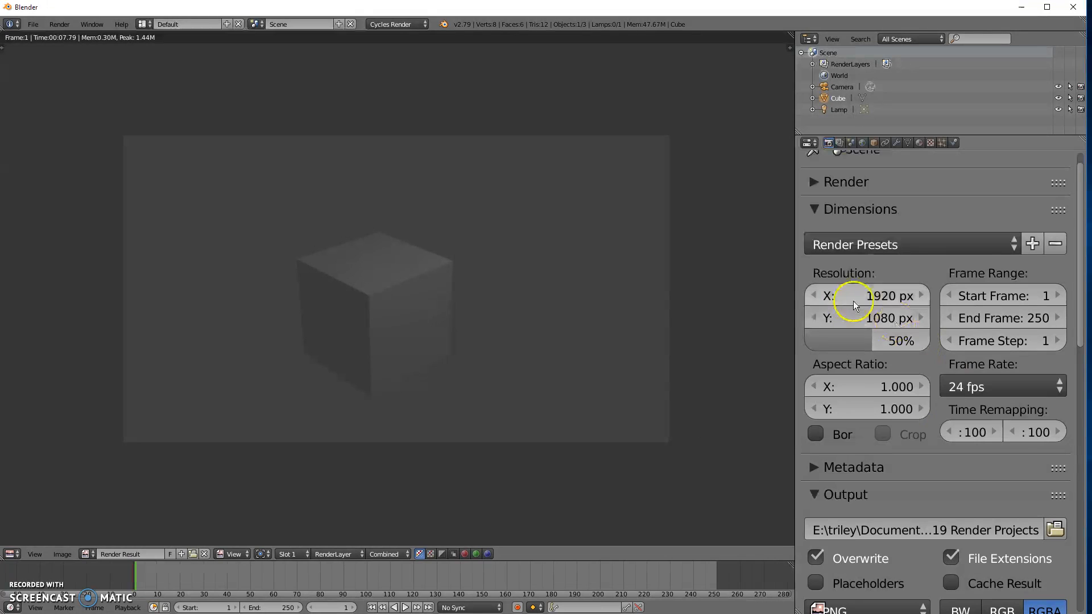
left_click_drag(869, 347, 946, 344)
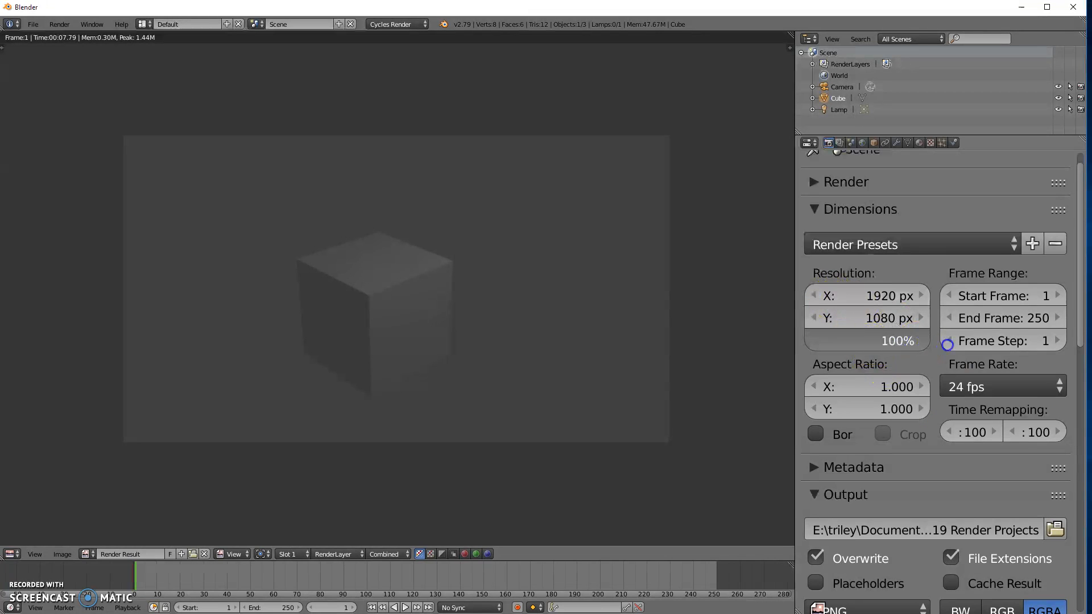
key("F12")
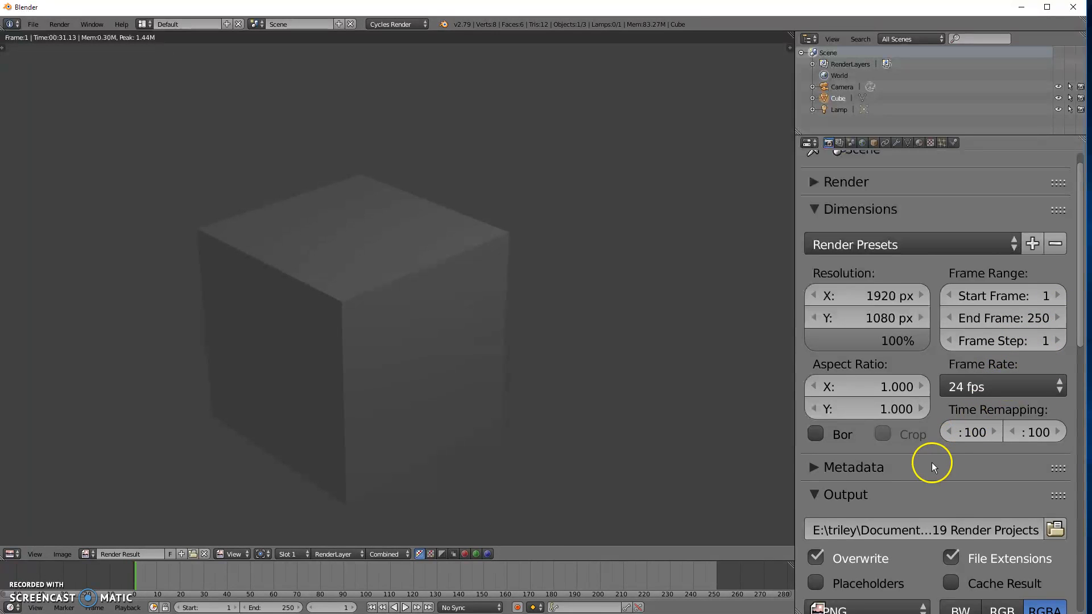
Review the rest of the Dimensions settings, then collapse them to bring up the Output settings.
scroll(932, 455, "down", 1)
scroll(947, 438, "down", 1)
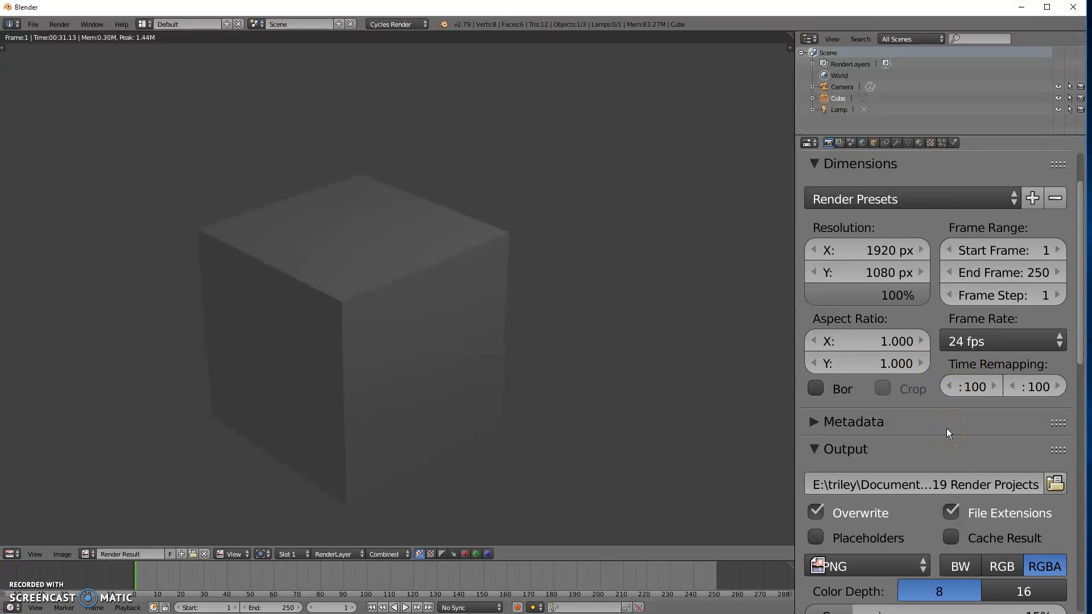
scroll(947, 427, "down", 1)
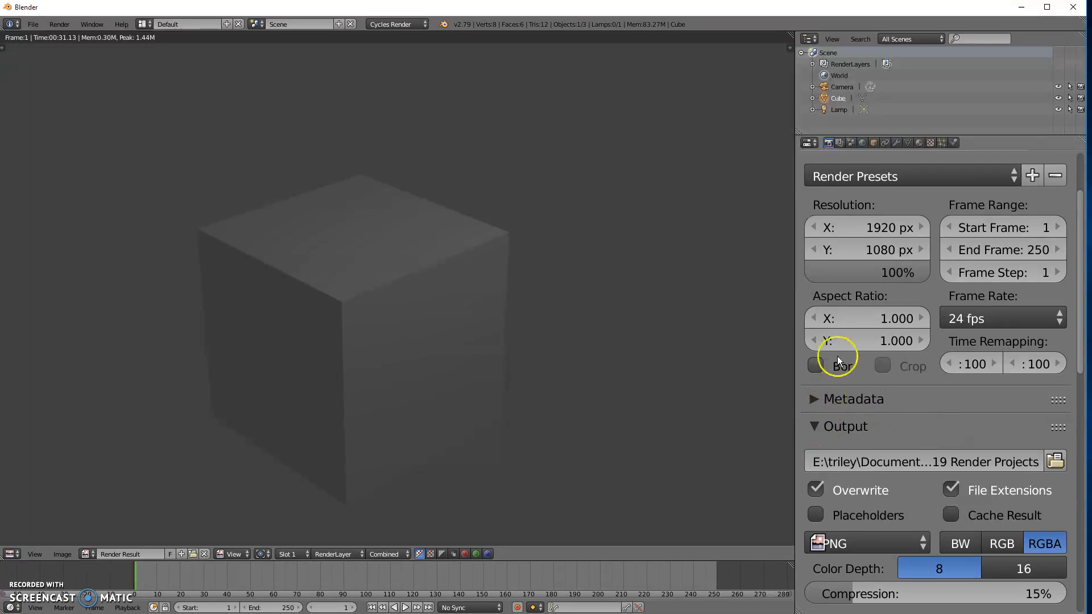
scroll(836, 347, "up", 3)
left_click(808, 209)
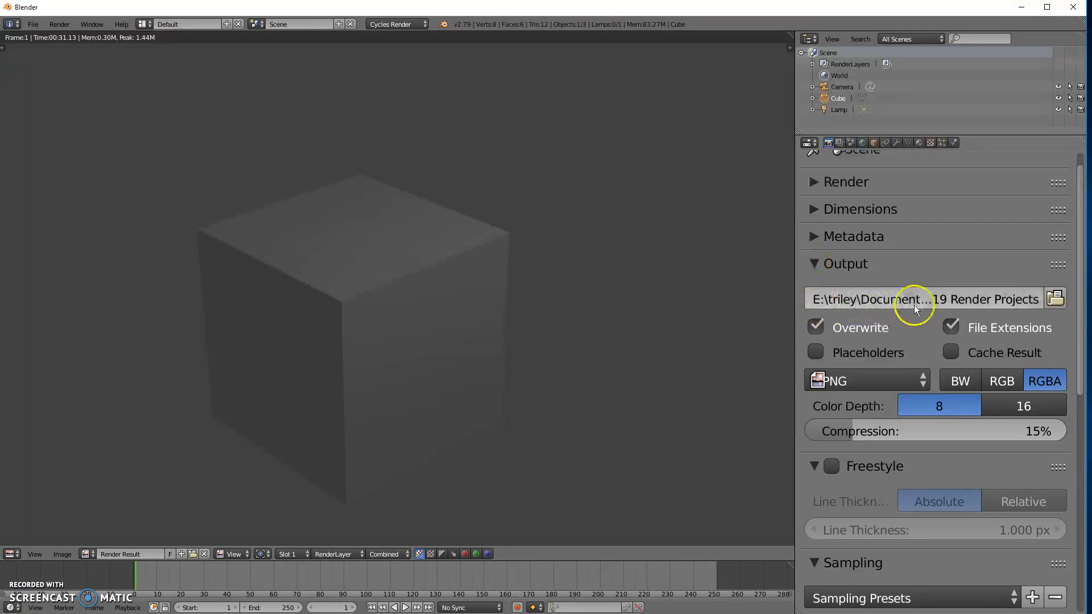
Browse for the render output location and go from Documents into the 002 Electives\Blender folder.
left_click(1057, 297)
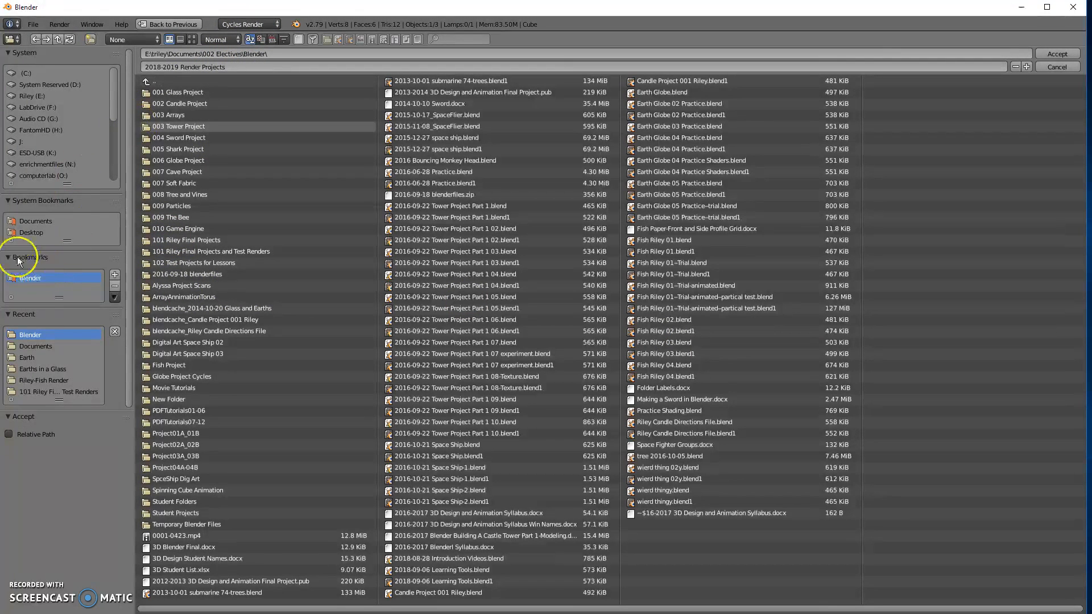
left_click(27, 223)
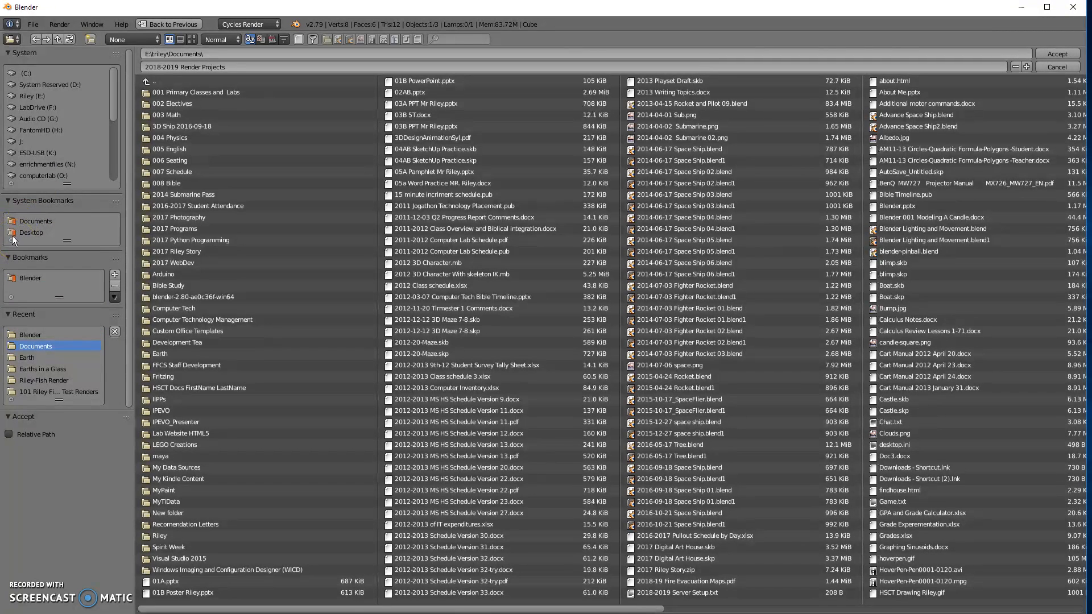
left_click(33, 220)
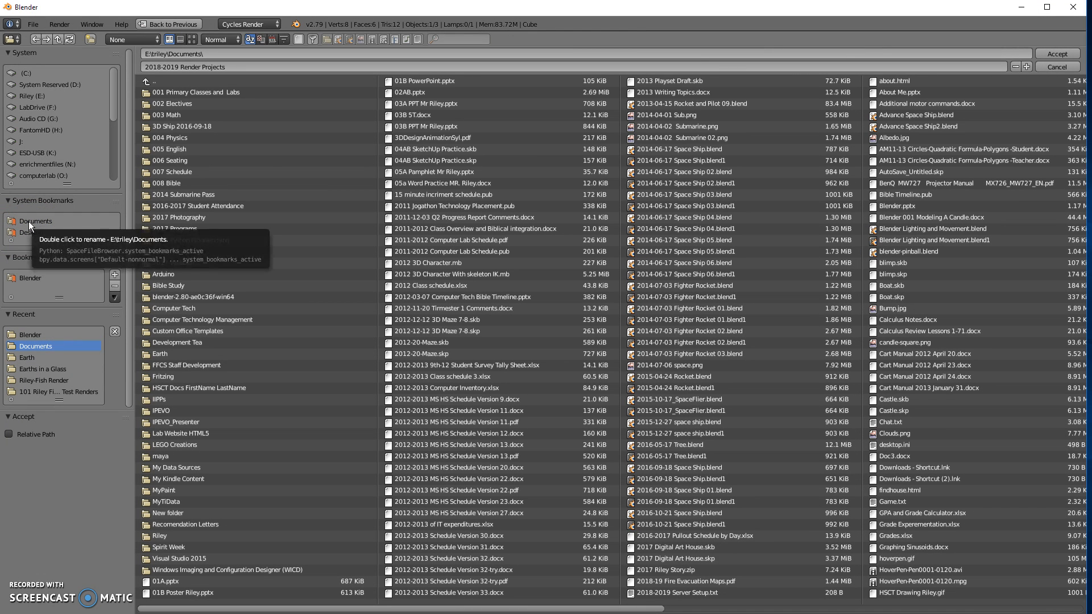
left_click(22, 213)
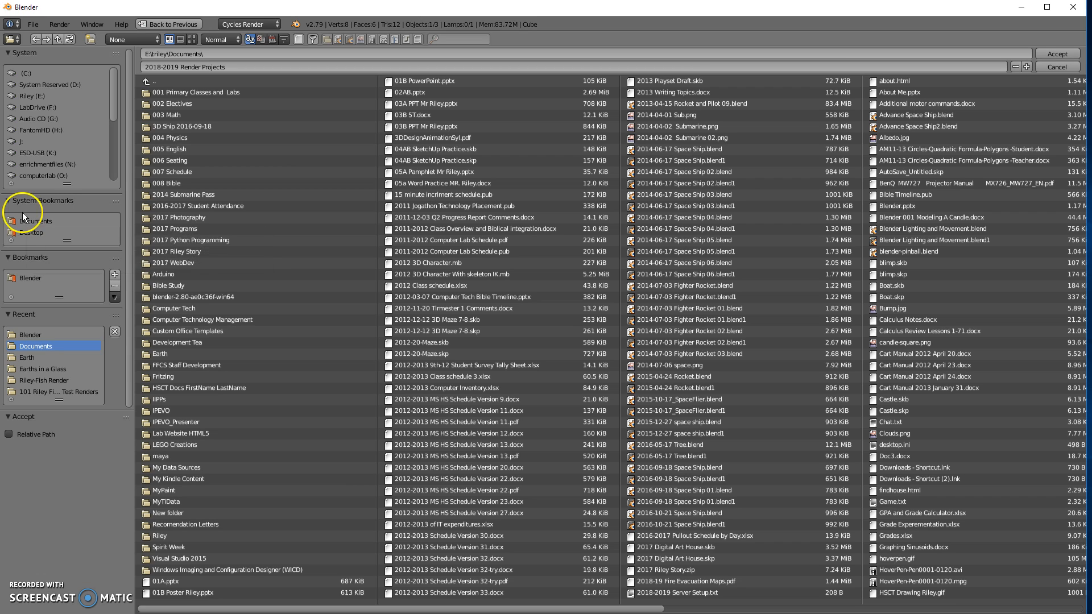
left_click(175, 103)
left_click(172, 90)
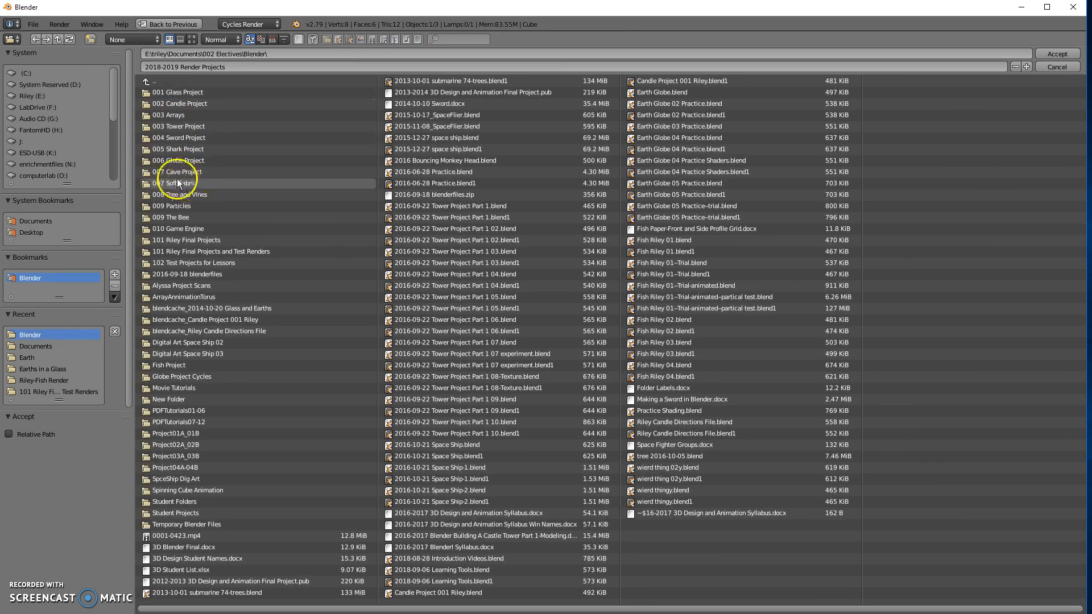
Create a folder named 2018-2019 Blender Projects inside the Blender folder and open it.
left_click(91, 39)
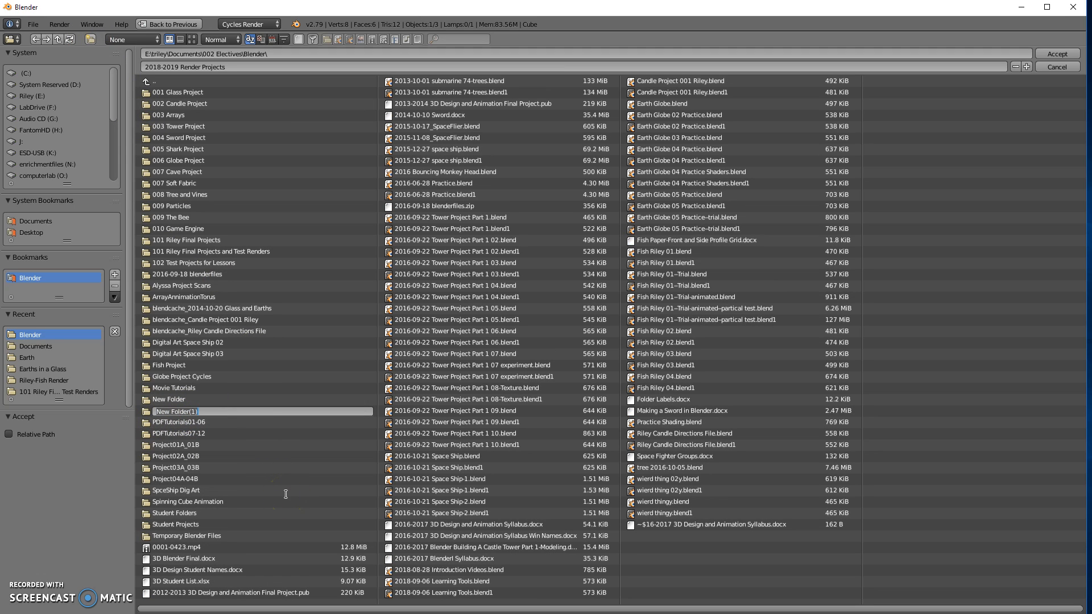
type("2018-2019 Blender Proj")
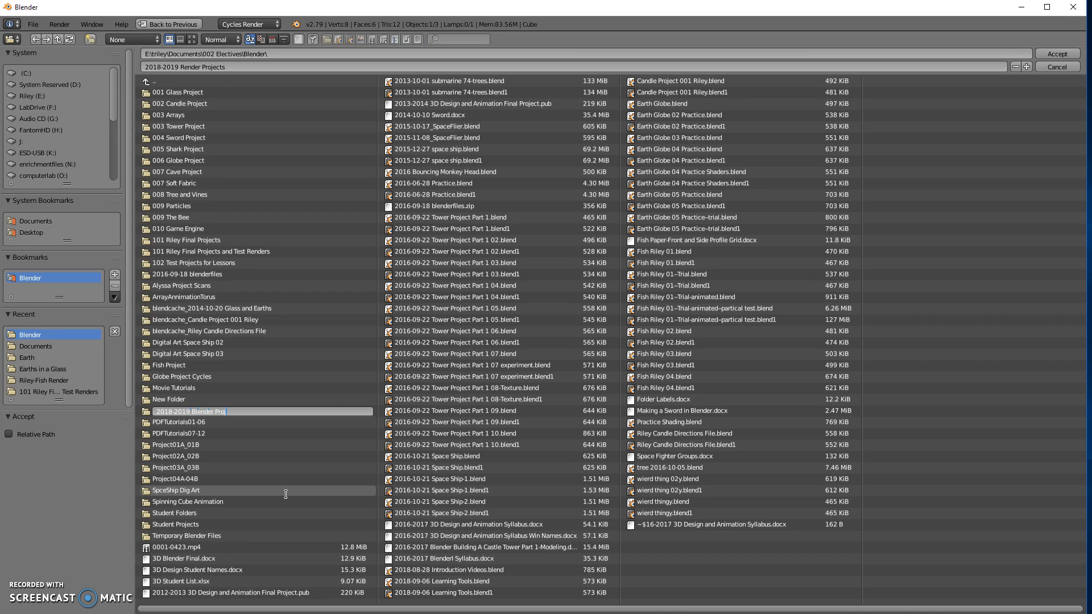
key("Return")
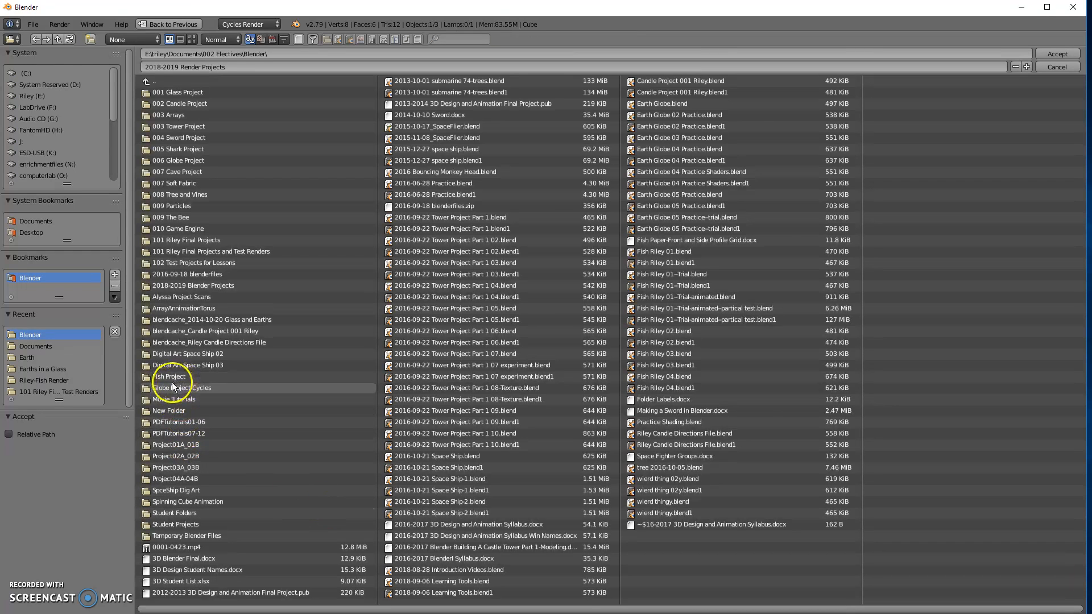
left_click(174, 288)
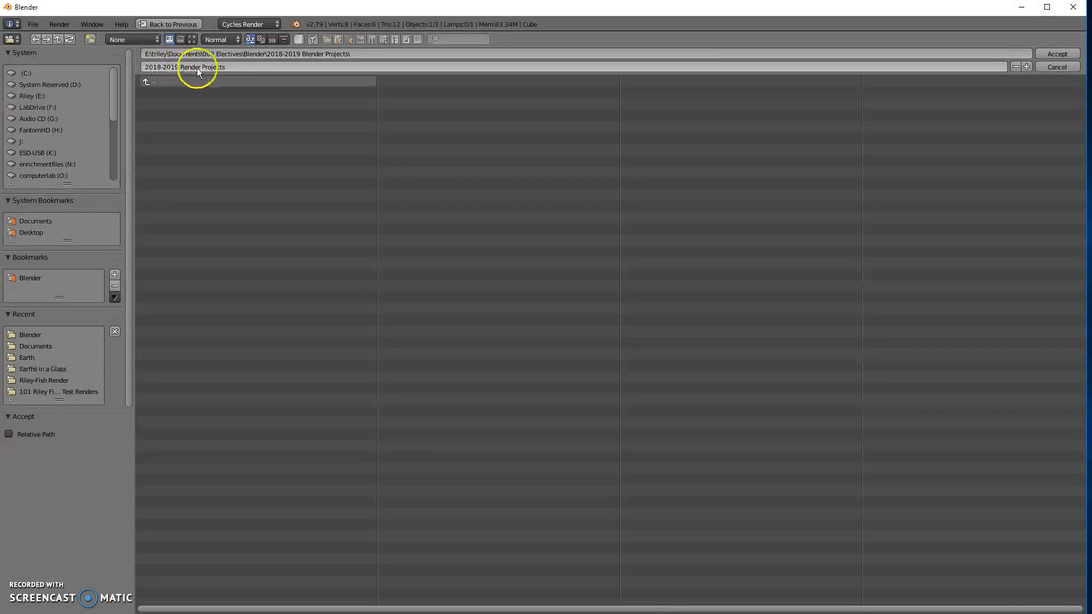
Replace the output file name with Box Renders and accept the new output path.
left_click(227, 65)
left_click_drag(232, 66, 137, 66)
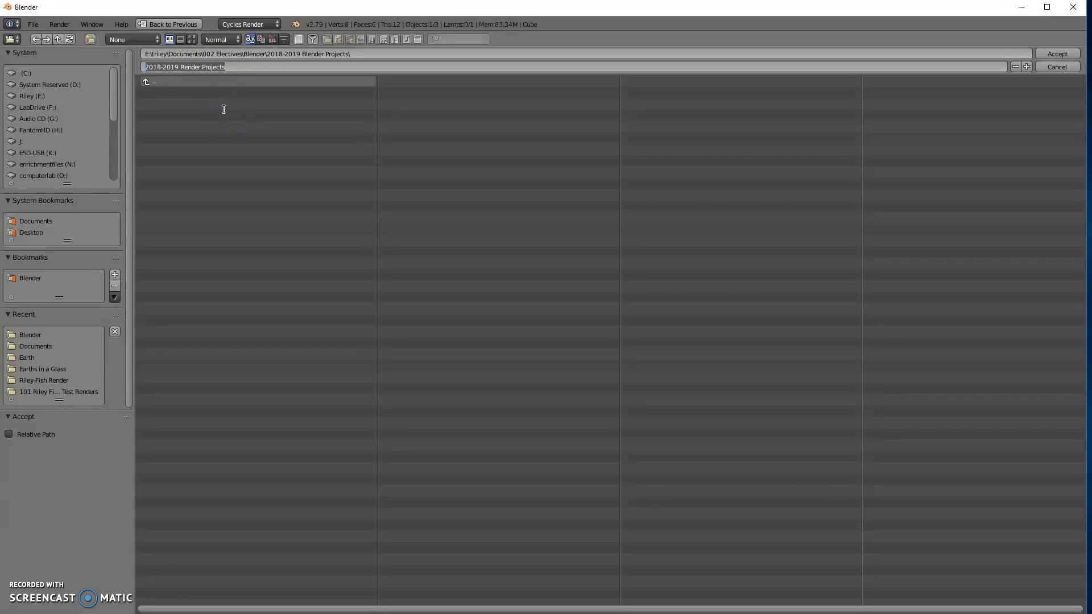
type("Box Renders")
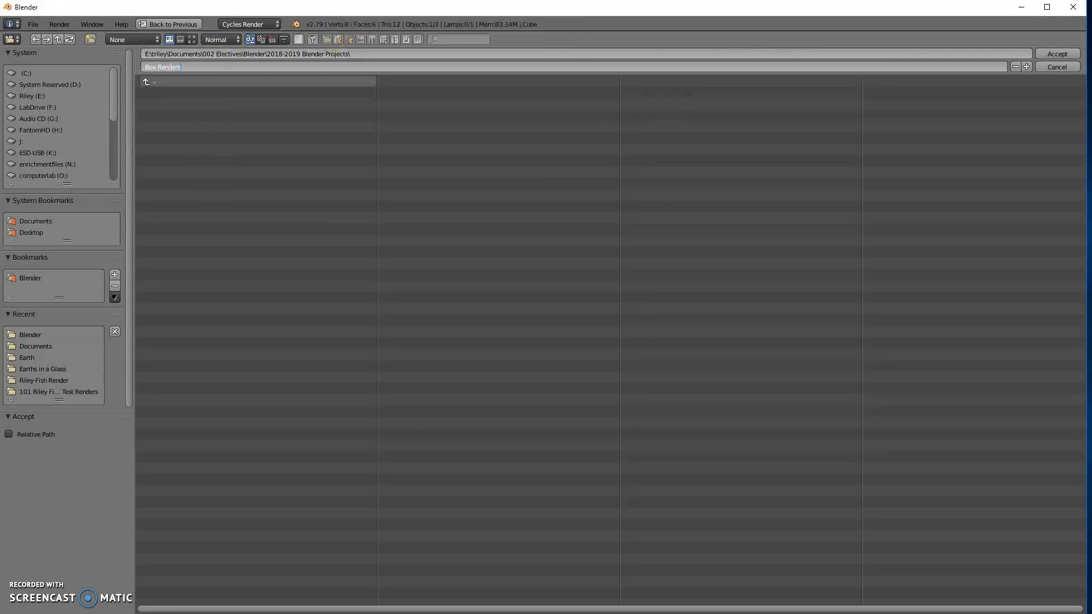
left_click(1065, 54)
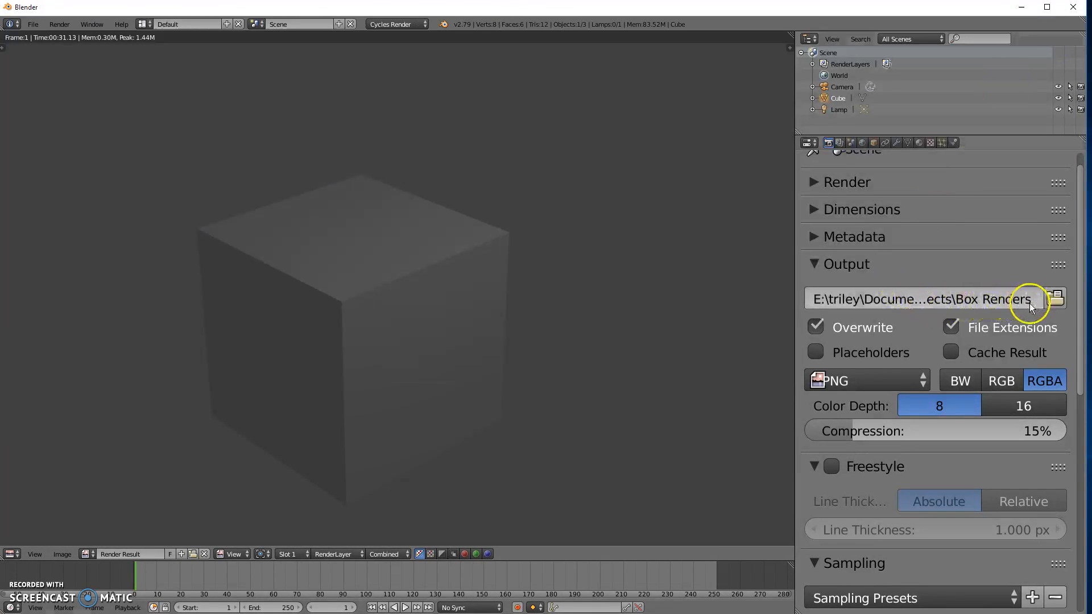
Review the output path and file format options, then collapse the Output and Freestyle settings.
scroll(1029, 303, "up", 1)
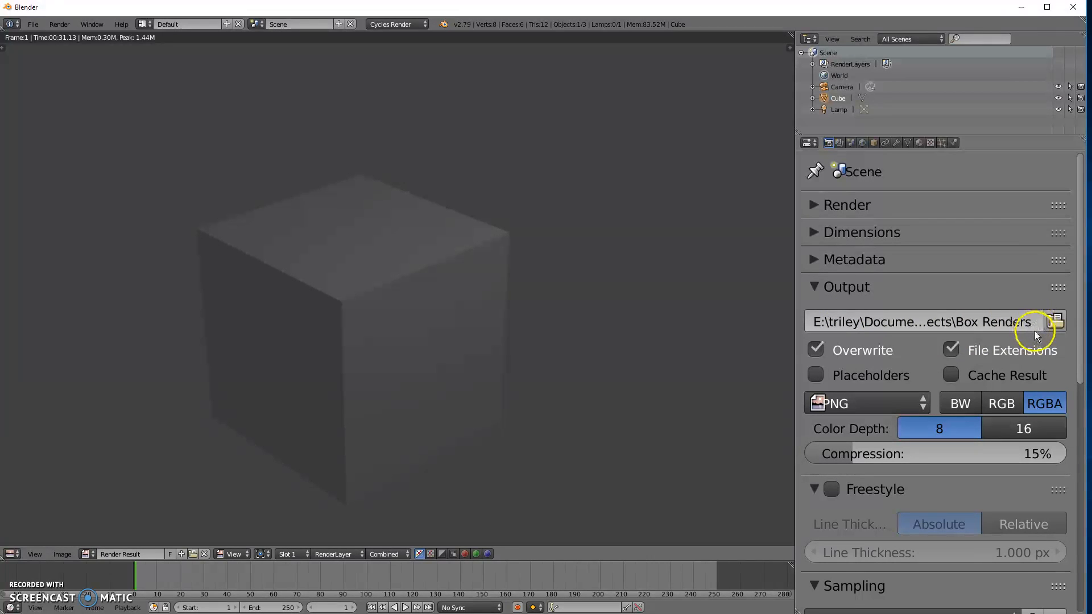
scroll(1034, 367, "down", 3)
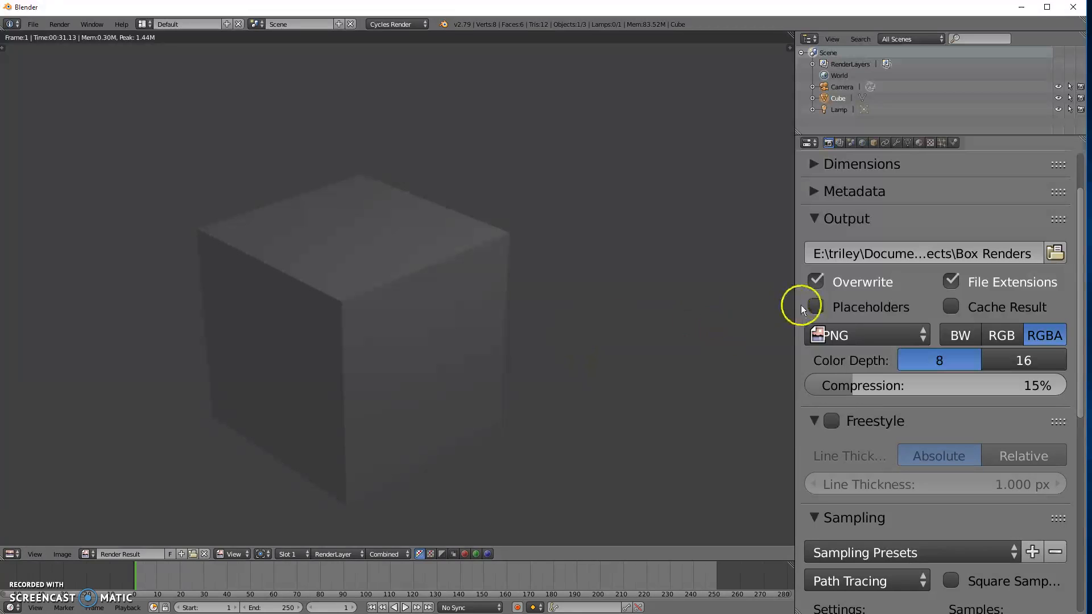
left_click(858, 335)
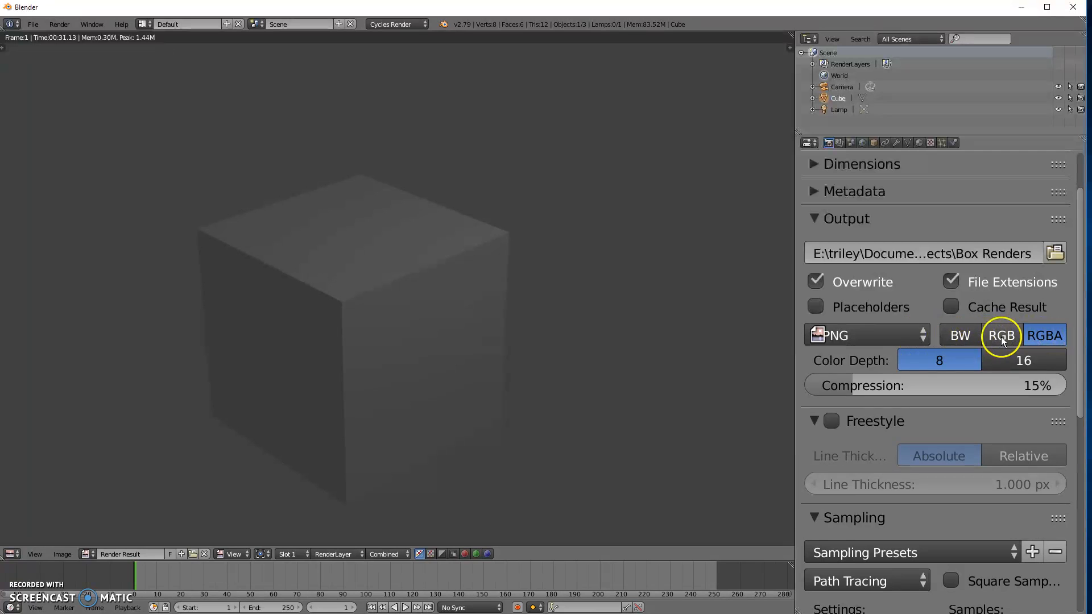
left_click(812, 220)
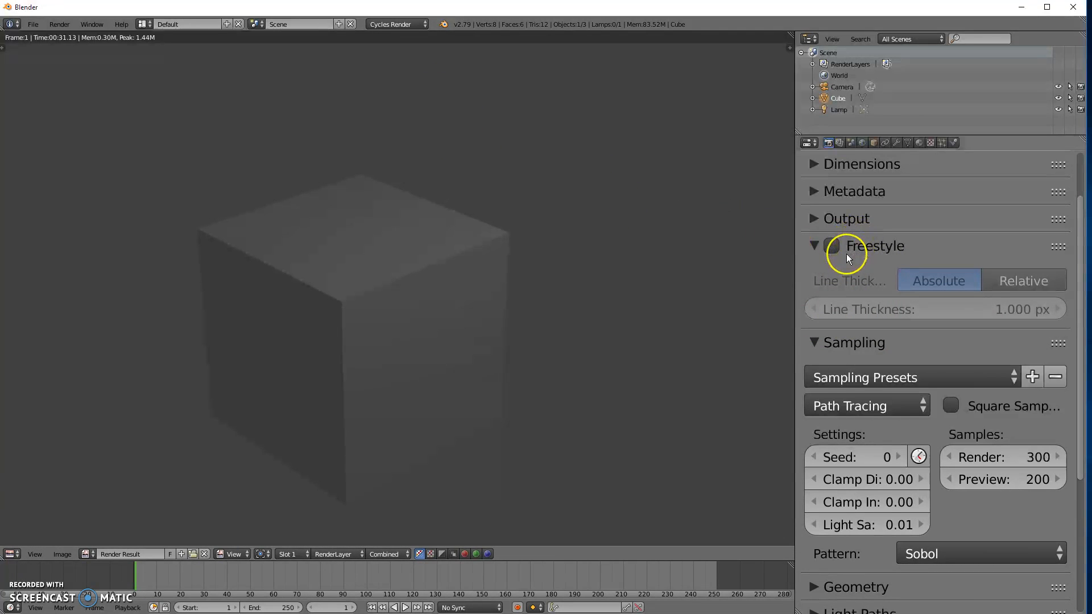
left_click(817, 245)
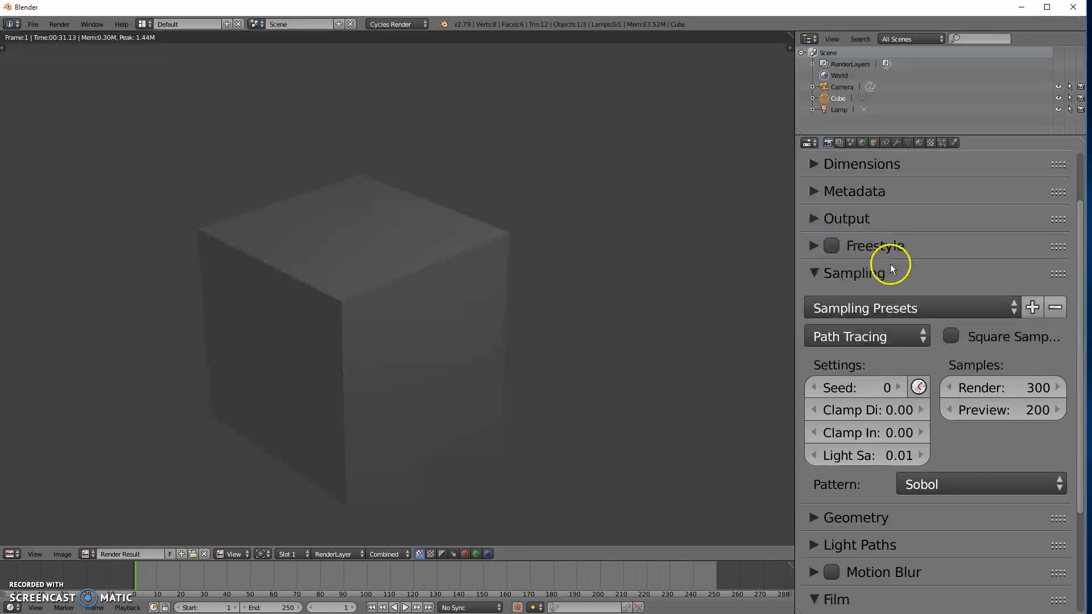
Set the preview samples to 32 in the Sampling settings.
left_click(860, 291)
scroll(916, 275, "down", 1)
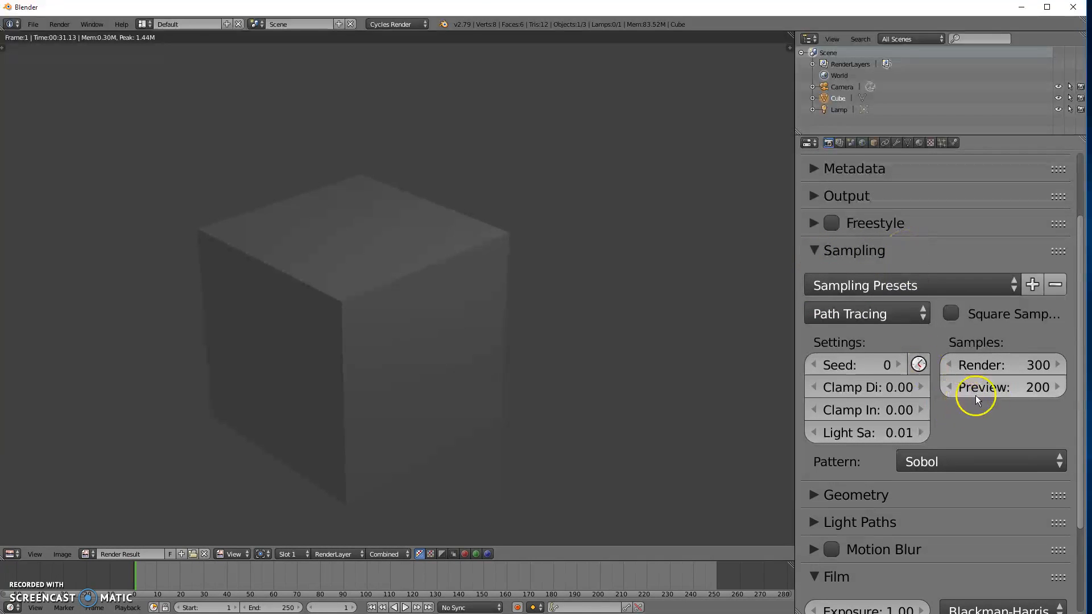
left_click(1035, 391)
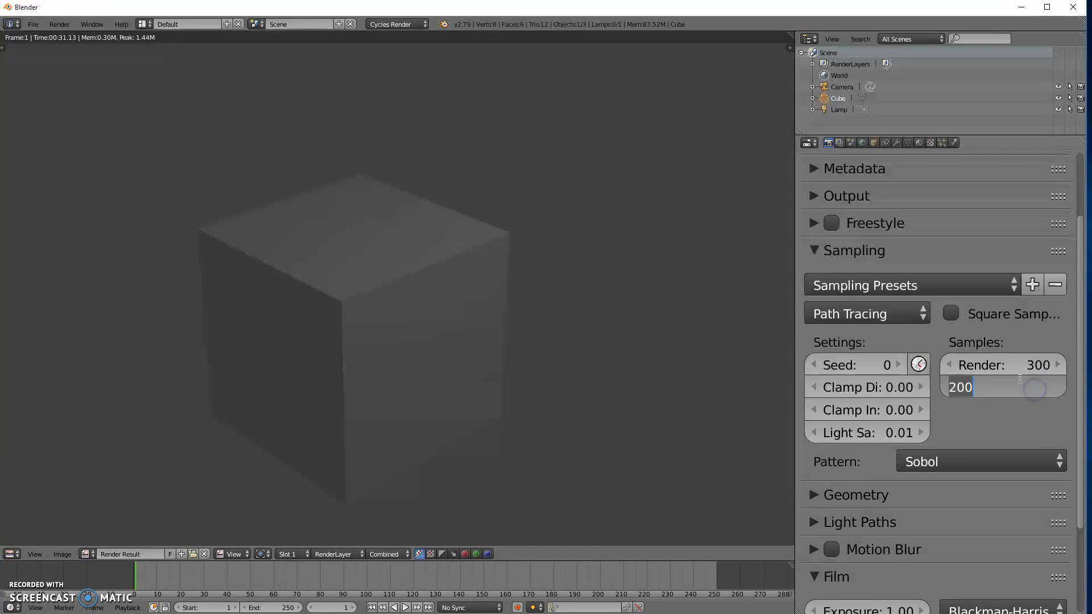
type("32")
key("Return")
left_click(1017, 429)
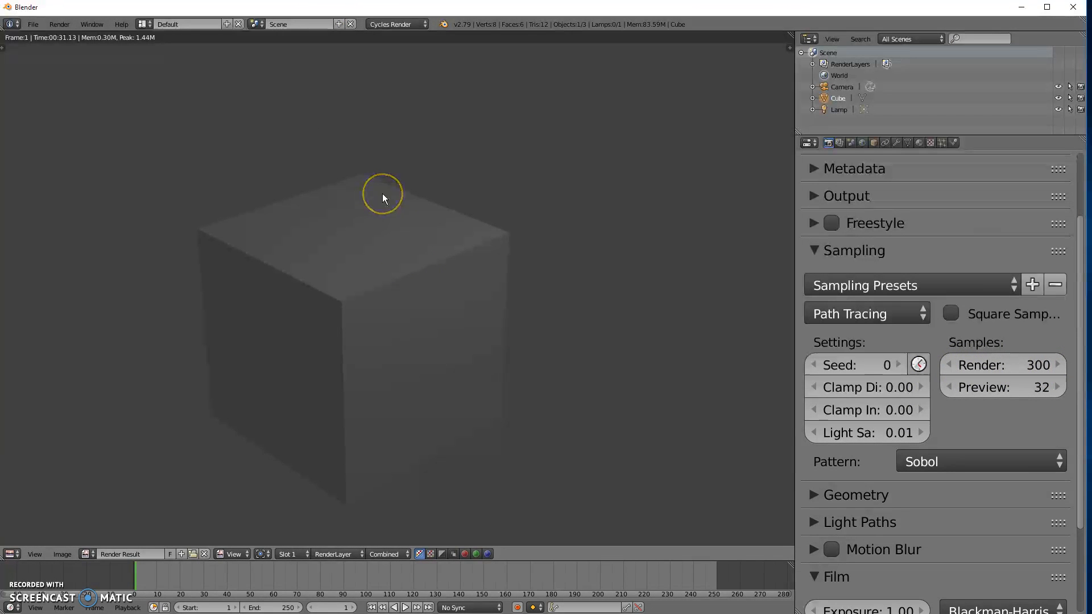
Start a still render to demonstrate the render samples, cancel it and return to the 3D view.
key("F12")
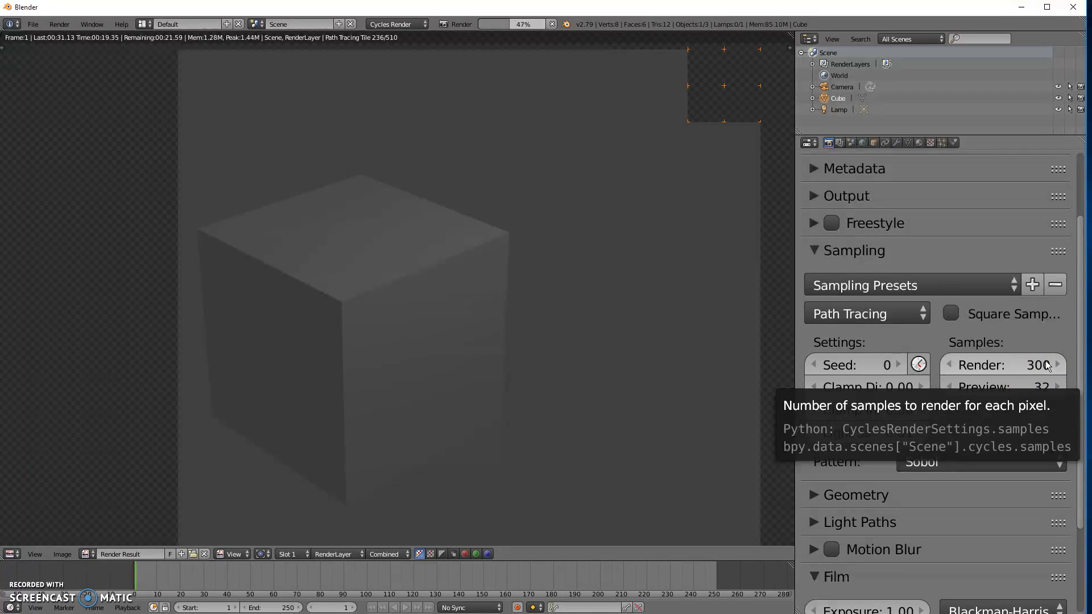
key("Escape")
key("Escape")
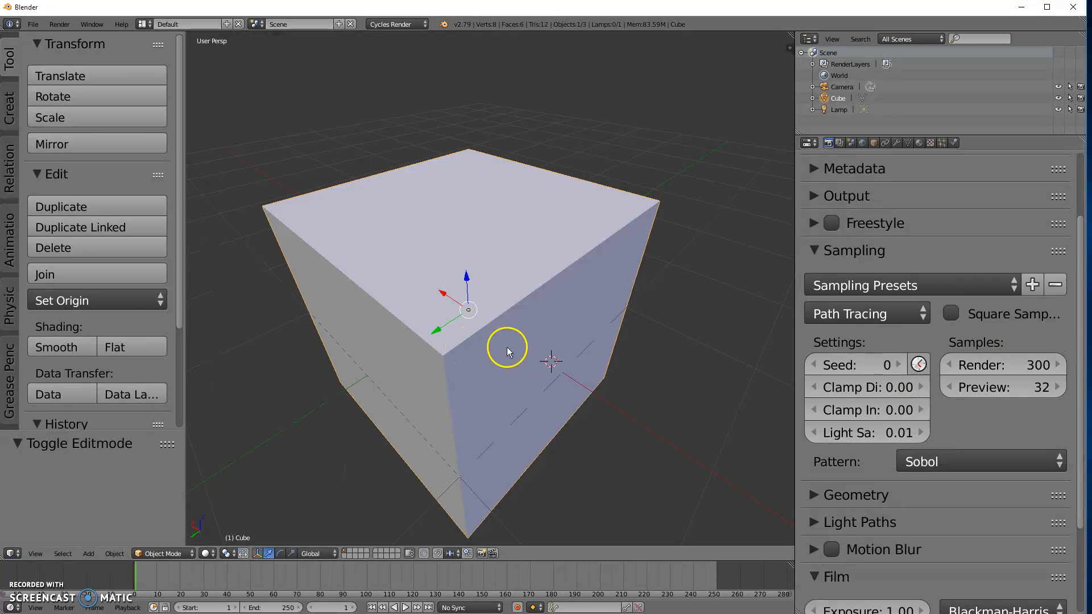
Switch the viewport to Rendered shading and raise the preview samples to 100, checking the cube from several angles.
key("shift+z")
mouse_move(569, 370)
middle_mouse_down()
mouse_move(571, 339)
mouse_move(567, 373)
middle_mouse_up()
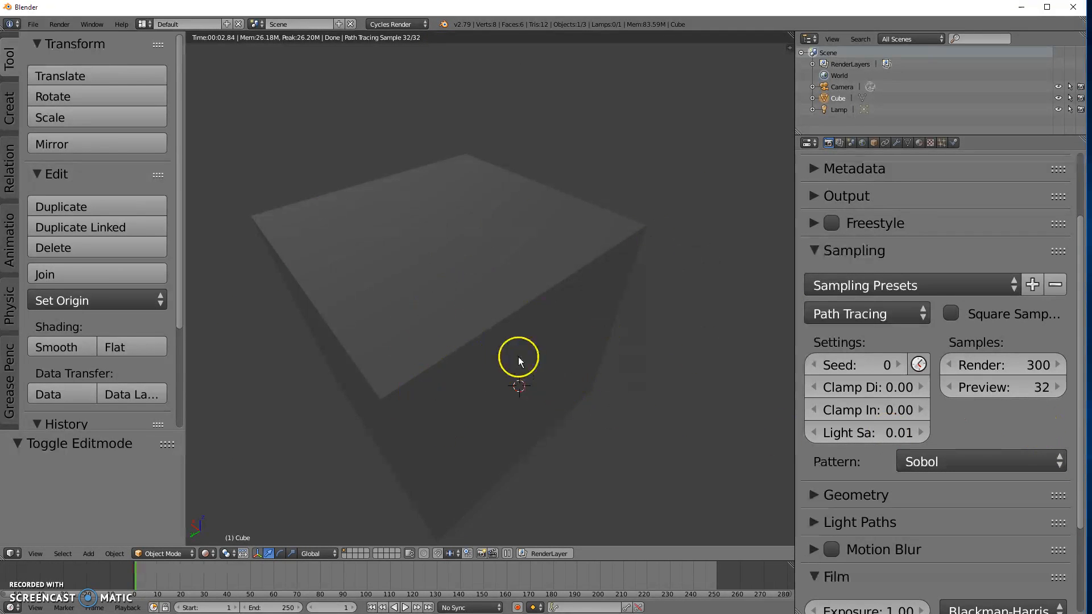
left_click(1041, 389)
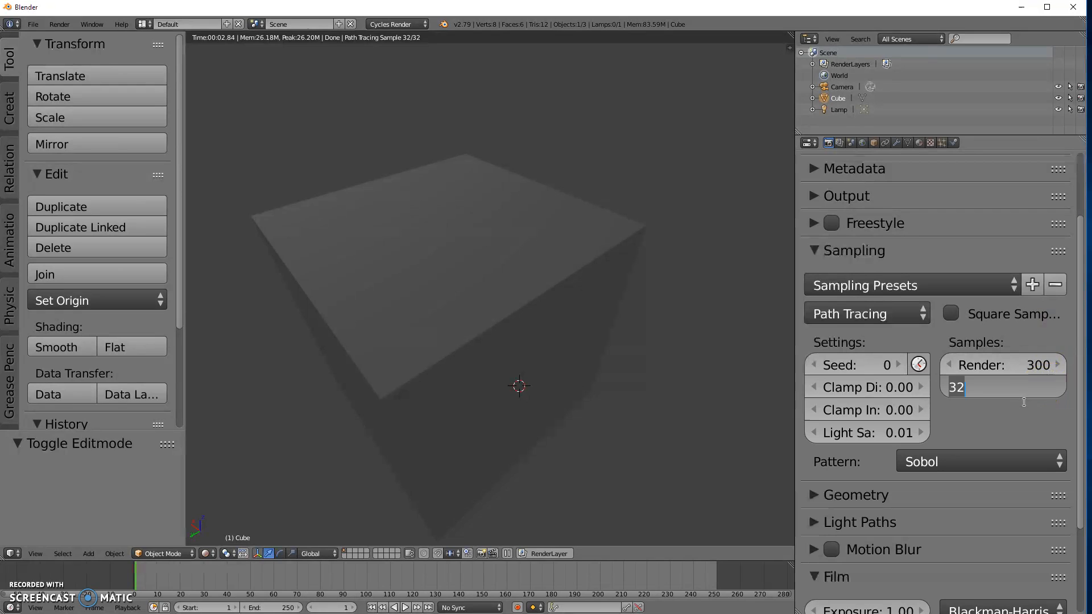
type("100")
key("Return")
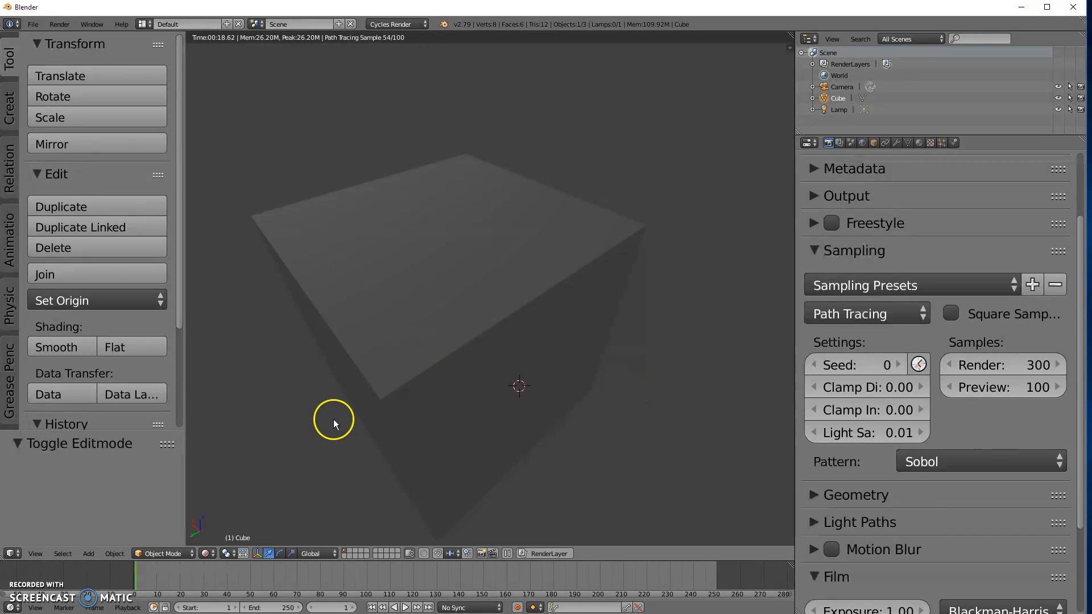
mouse_move(421, 364)
middle_mouse_down()
mouse_move(414, 378)
mouse_move(436, 374)
middle_mouse_up()
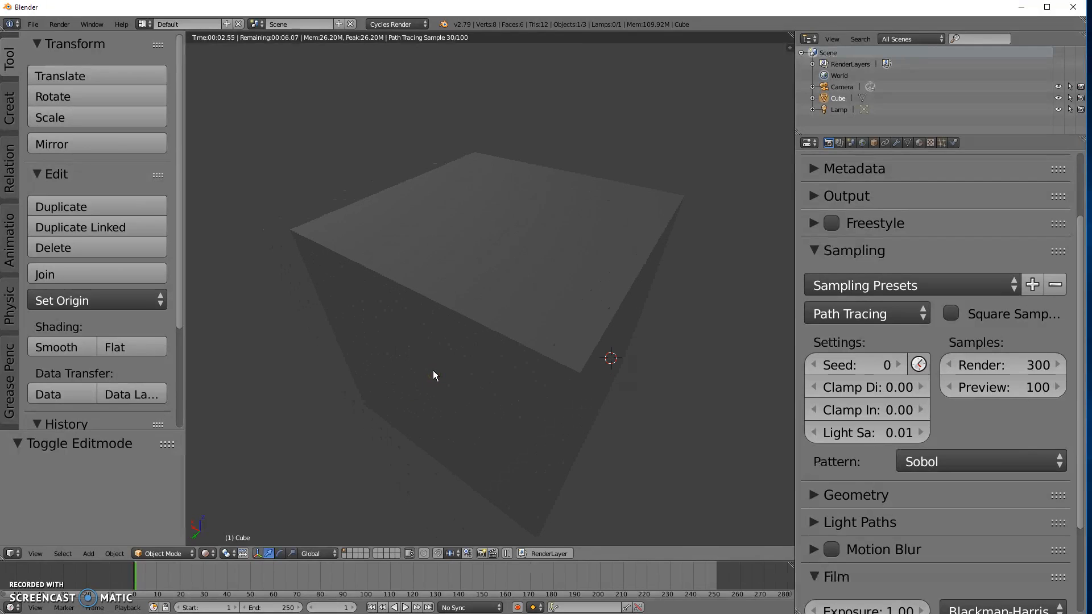
middle_click_drag(480, 358, 471, 363)
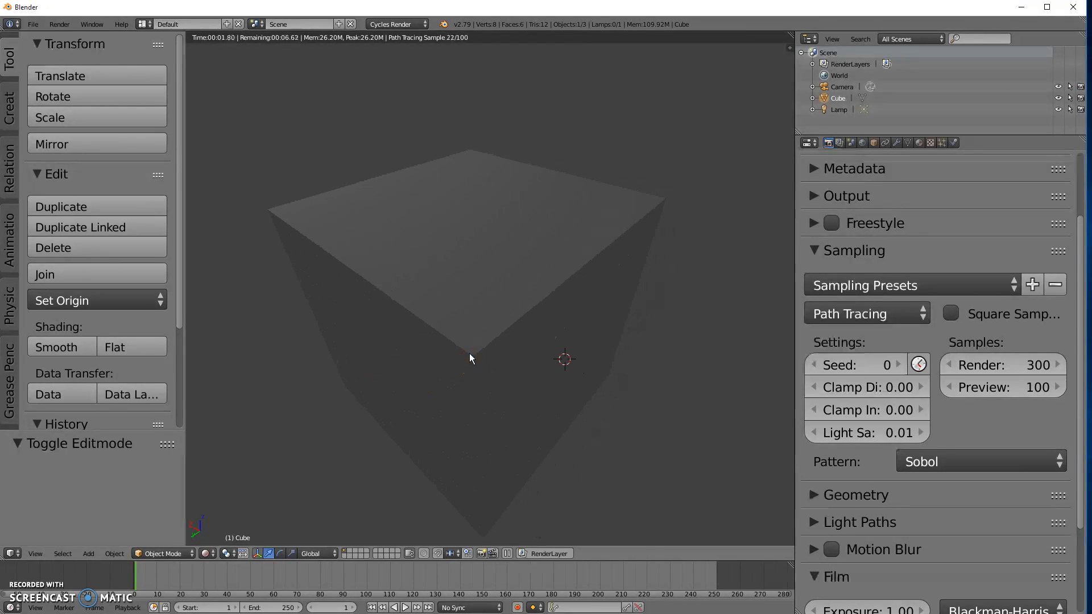
Set the preview samples to 5 and check the rendered cube from another angle.
left_click(999, 388)
type("5")
key("Return")
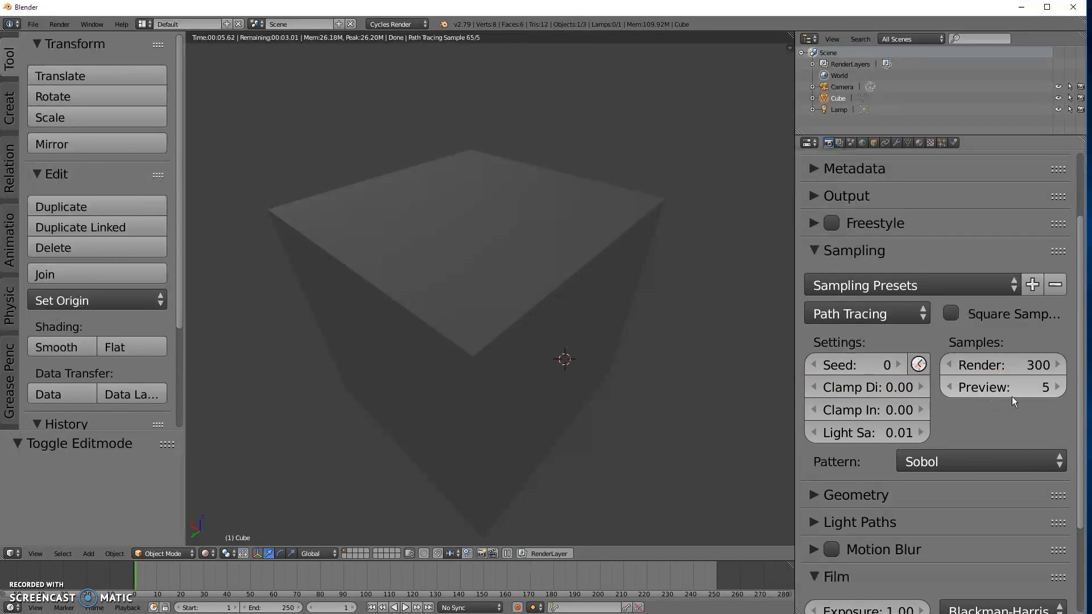
middle_click_drag(427, 446, 546, 452)
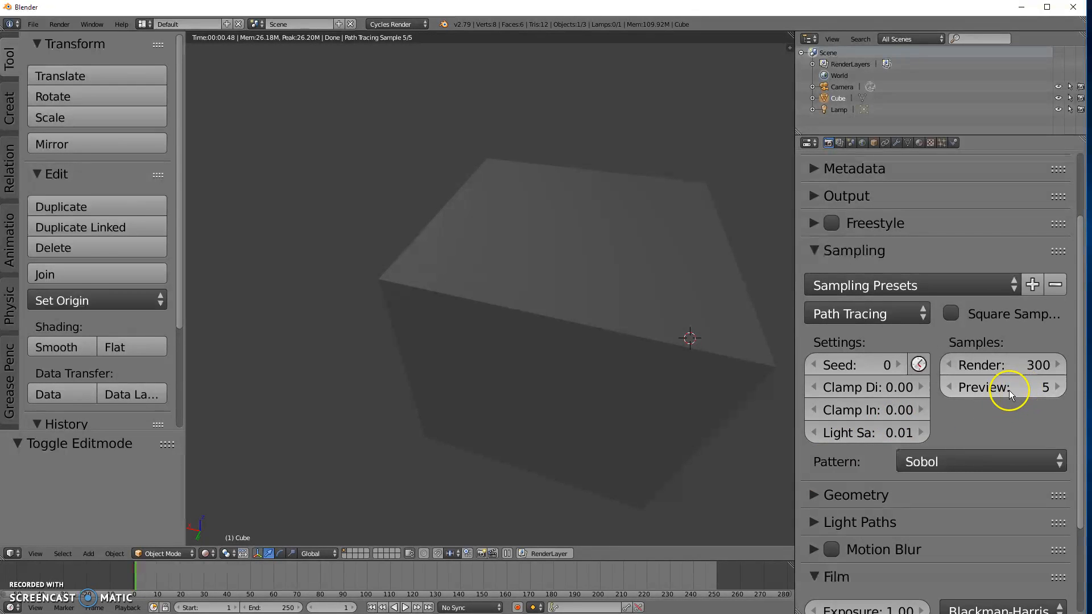
Set the preview samples back to 100 and review the render samples setting.
left_click(1039, 391)
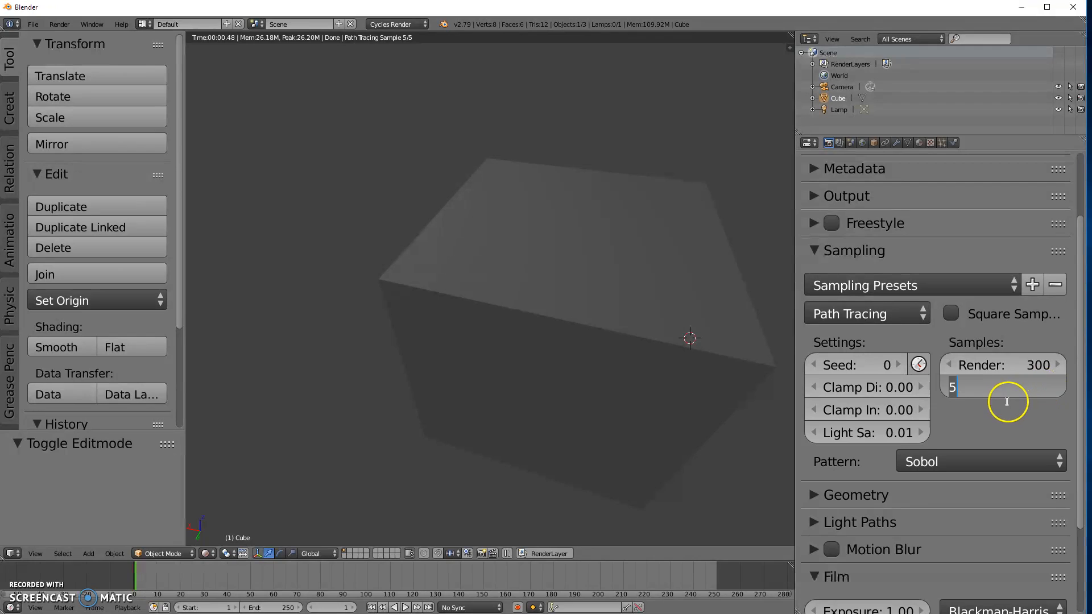
type("100")
key("Return")
left_click(1055, 391)
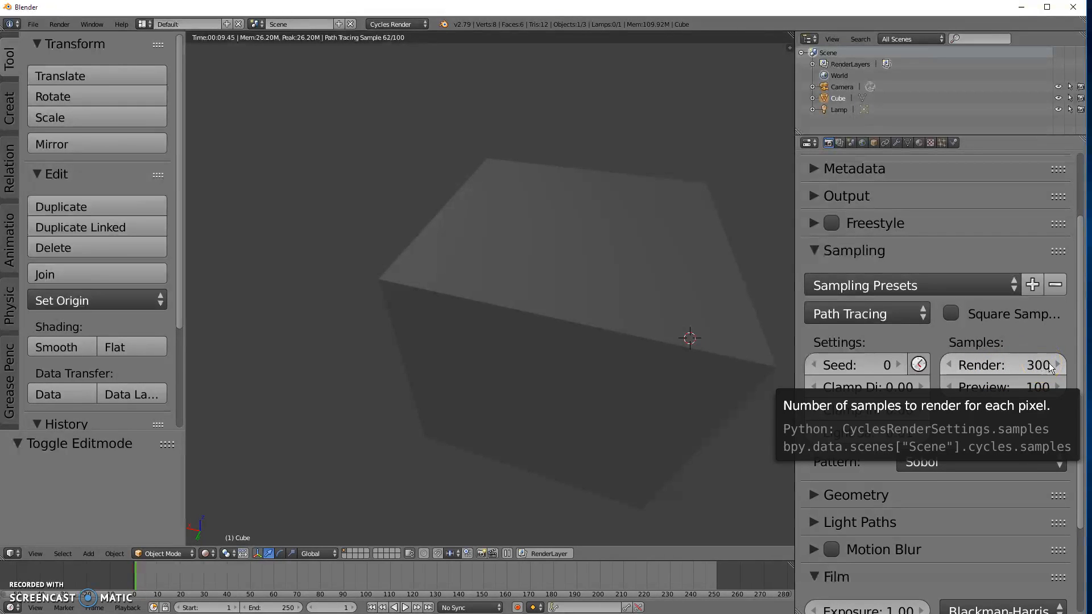
left_click(1027, 333)
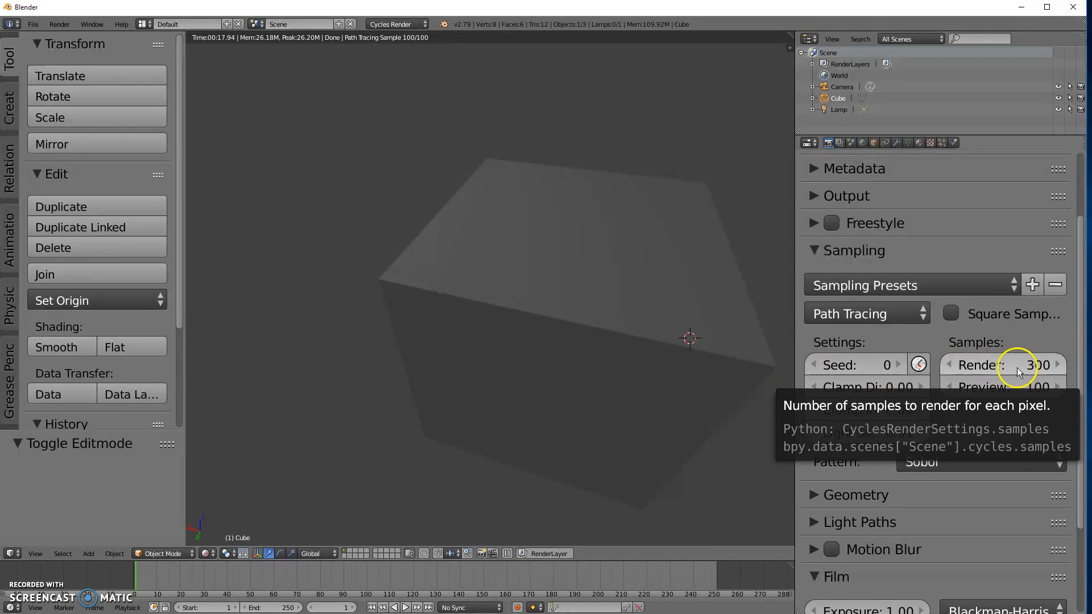
Check the rendered cube from a lower angle and review the Film settings below the sampling options.
middle_click_drag(674, 437, 636, 413)
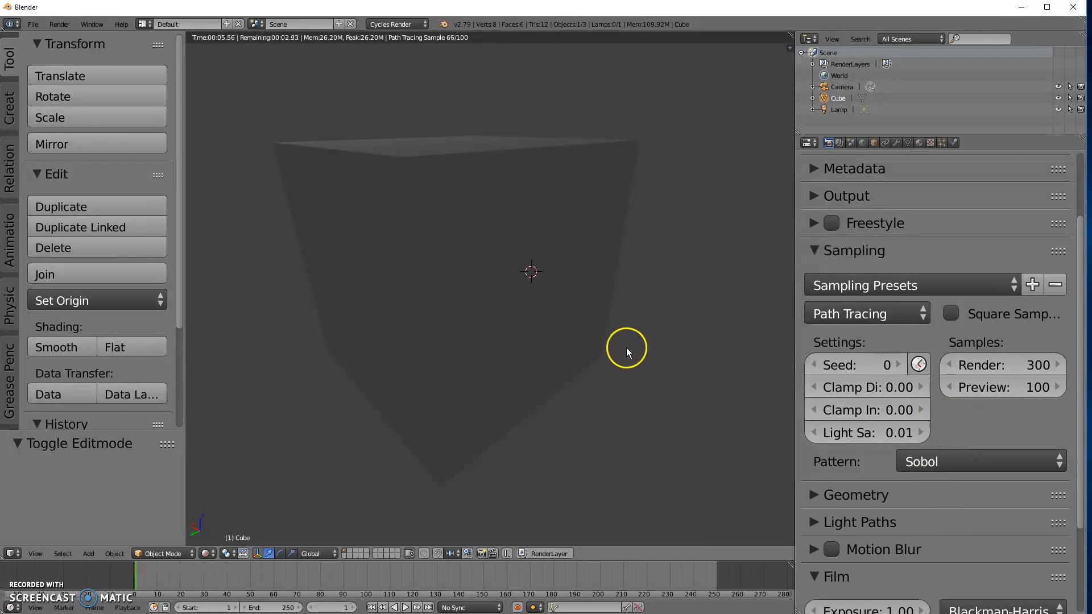
scroll(945, 392, "down", 1)
scroll(944, 391, "down", 4)
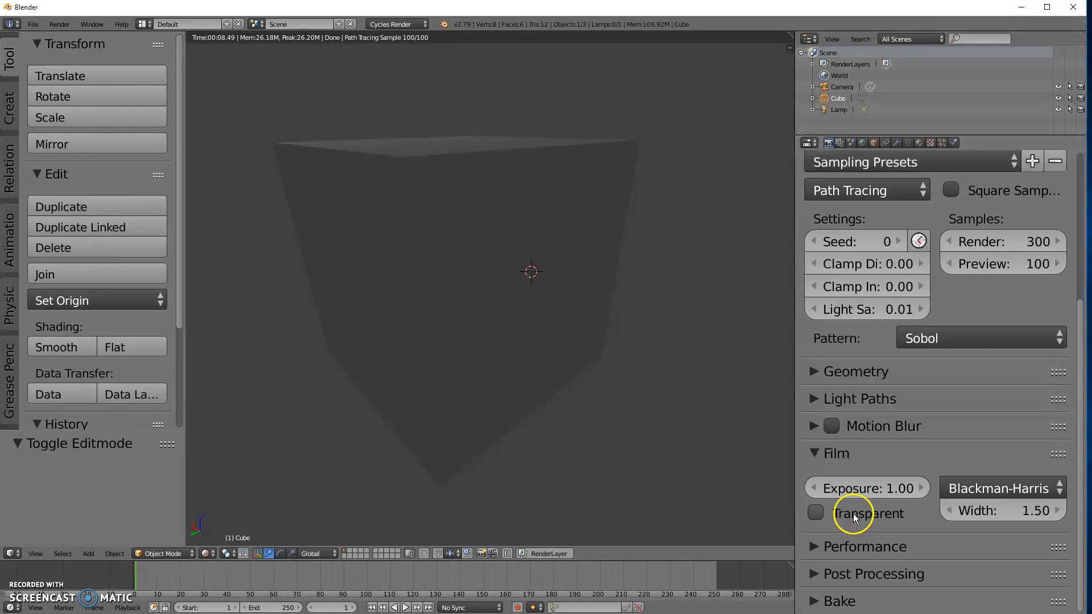
Expand the Performance settings and set the render threads to Fixed with a count of 3.
left_click(815, 549)
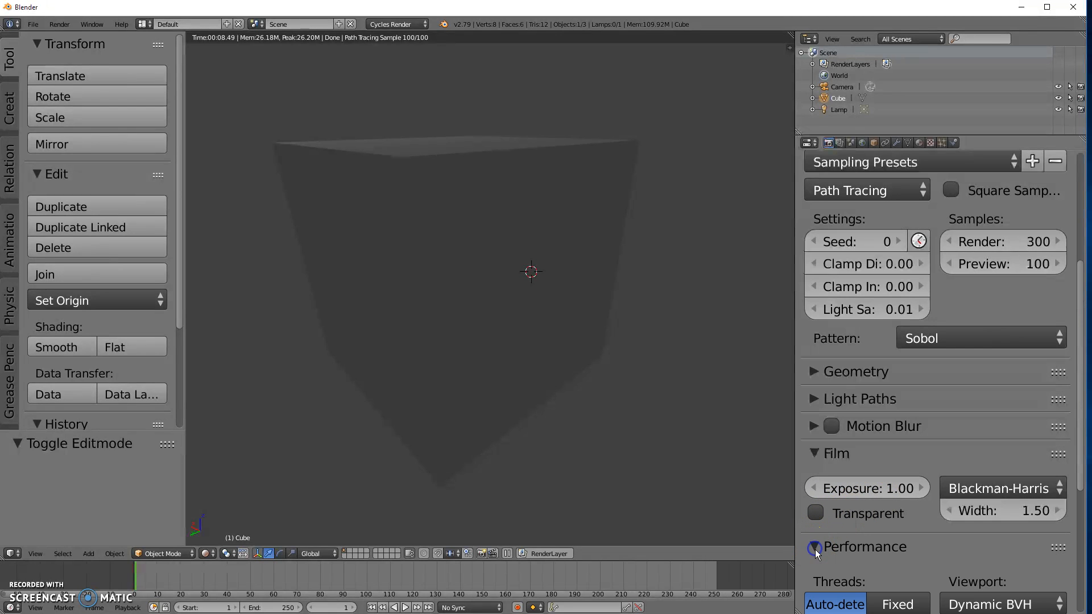
scroll(887, 511, "down", 4)
scroll(887, 511, "down", 6)
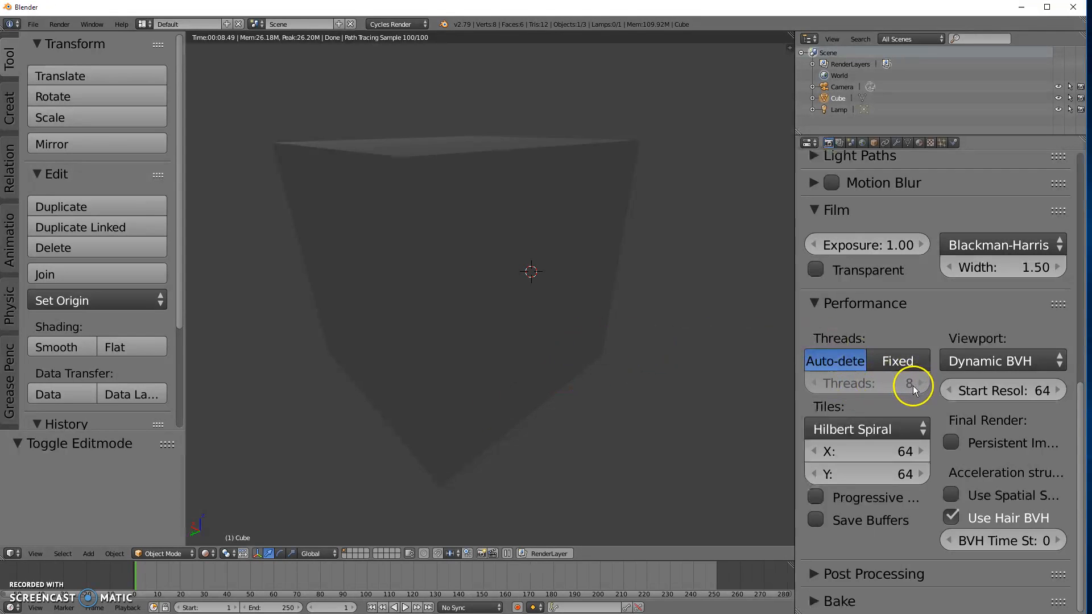
left_click(897, 362)
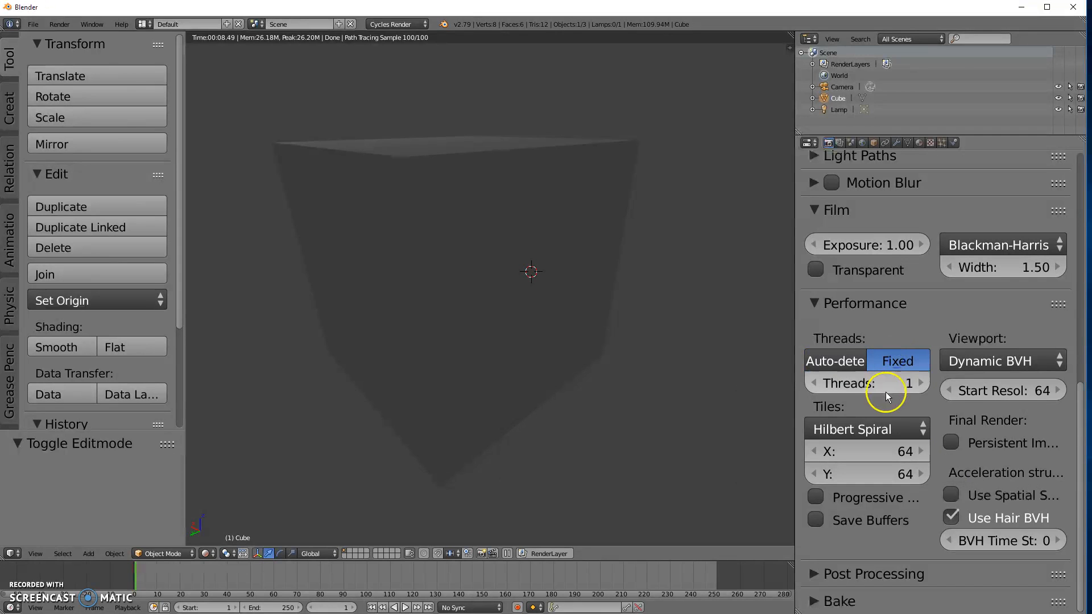
left_click(893, 385)
type("3")
key("Return")
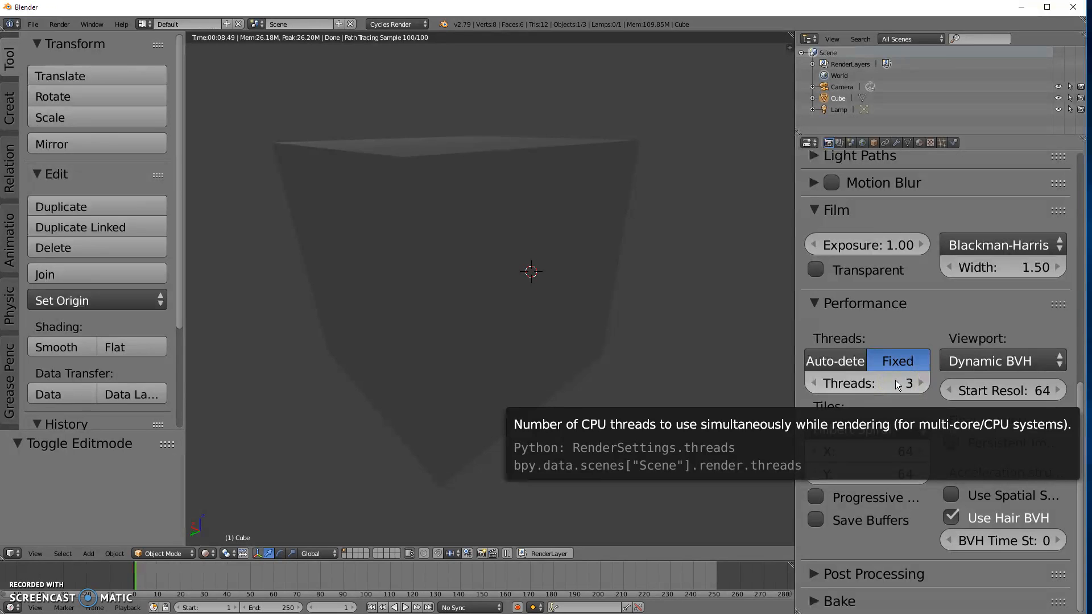
left_click(898, 389)
left_click_drag(920, 381, 907, 381)
left_click(815, 385)
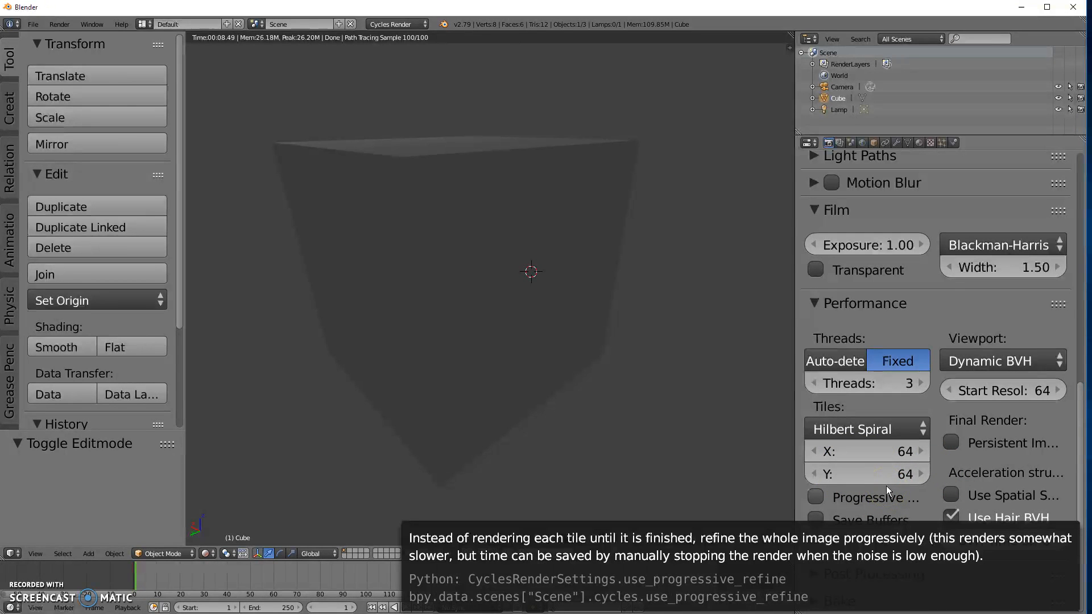
Examine the render layer settings, including the layer options and available passes.
left_click(839, 142)
scroll(890, 301, "up", 15)
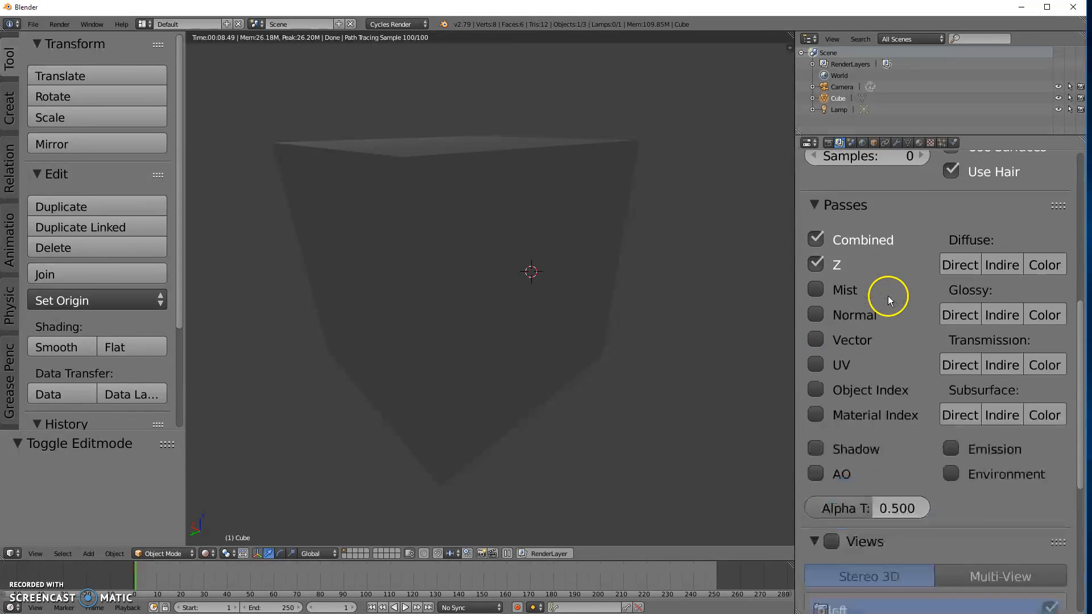
scroll(890, 302, "up", 2)
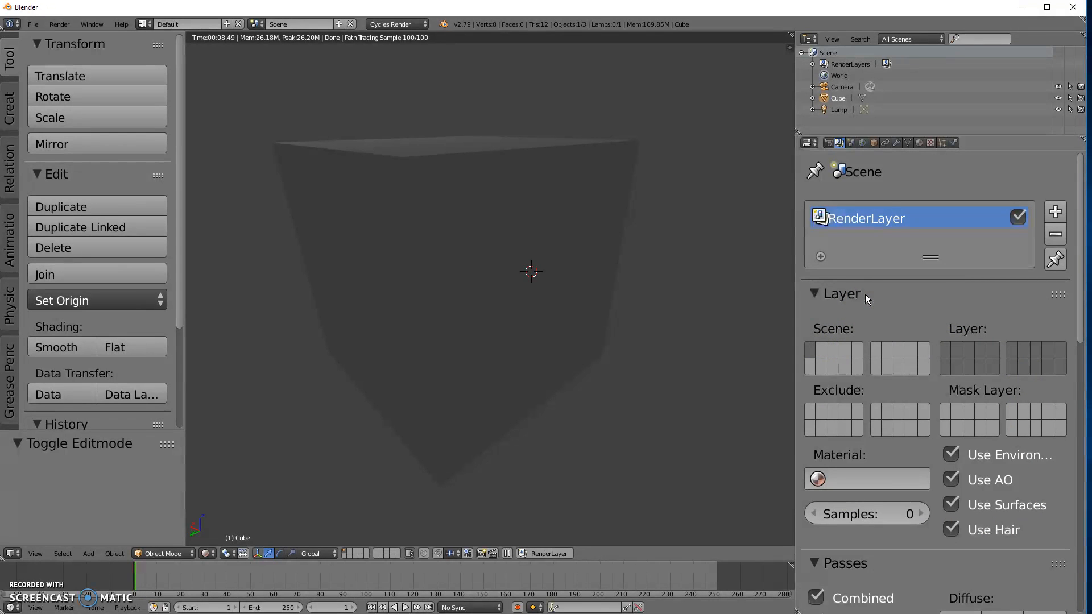
scroll(932, 418, "down", 1)
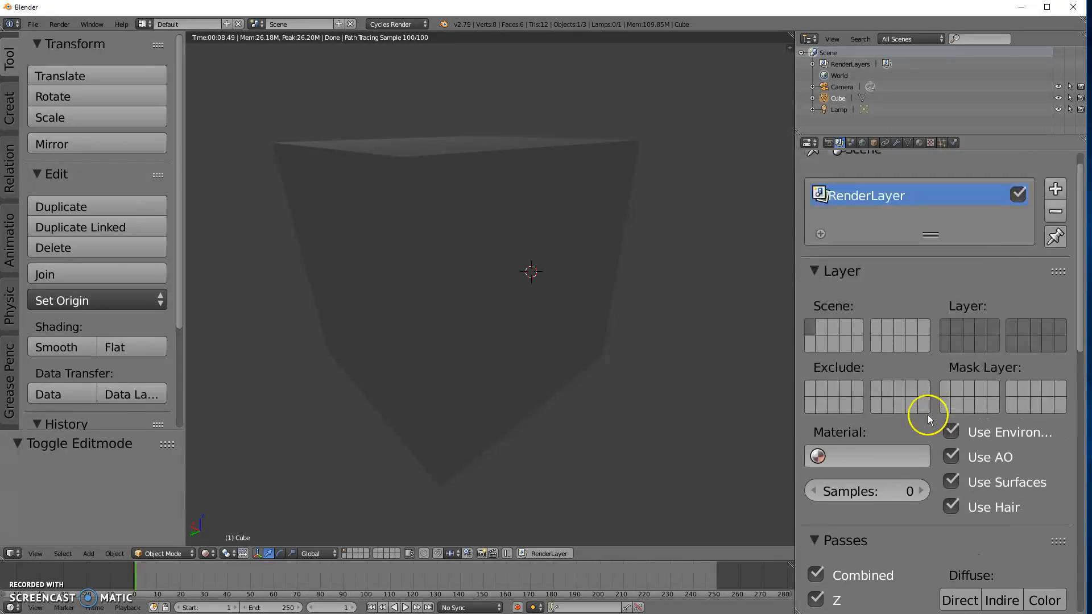
scroll(927, 414, "up", 1)
Examine the scene settings, covering camera, units, keying sets, gravity, rigid body world and simplify options.
left_click(851, 143)
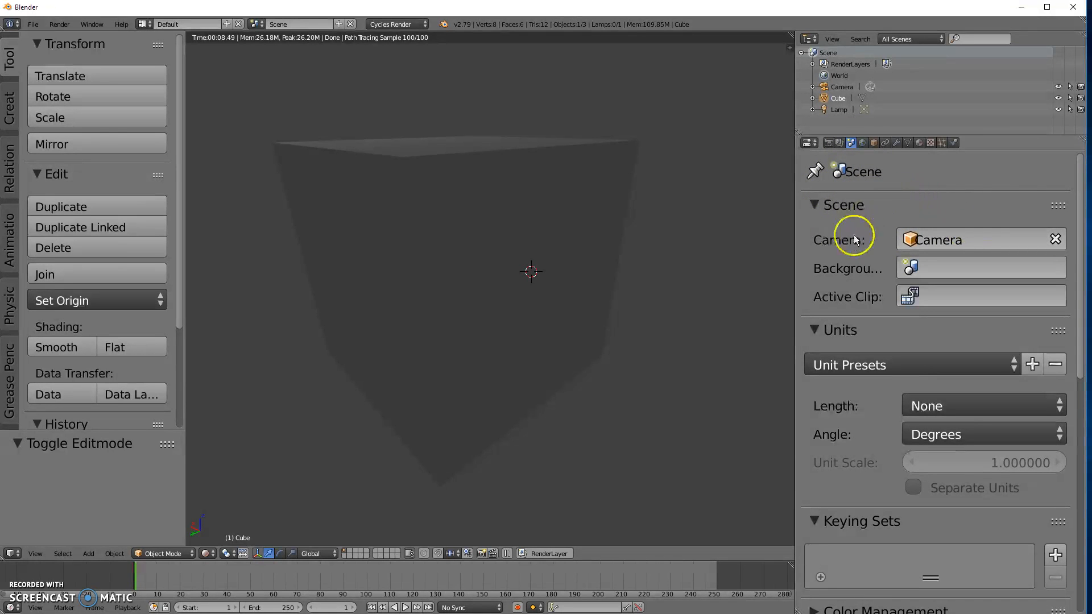
scroll(888, 349, "down", 2)
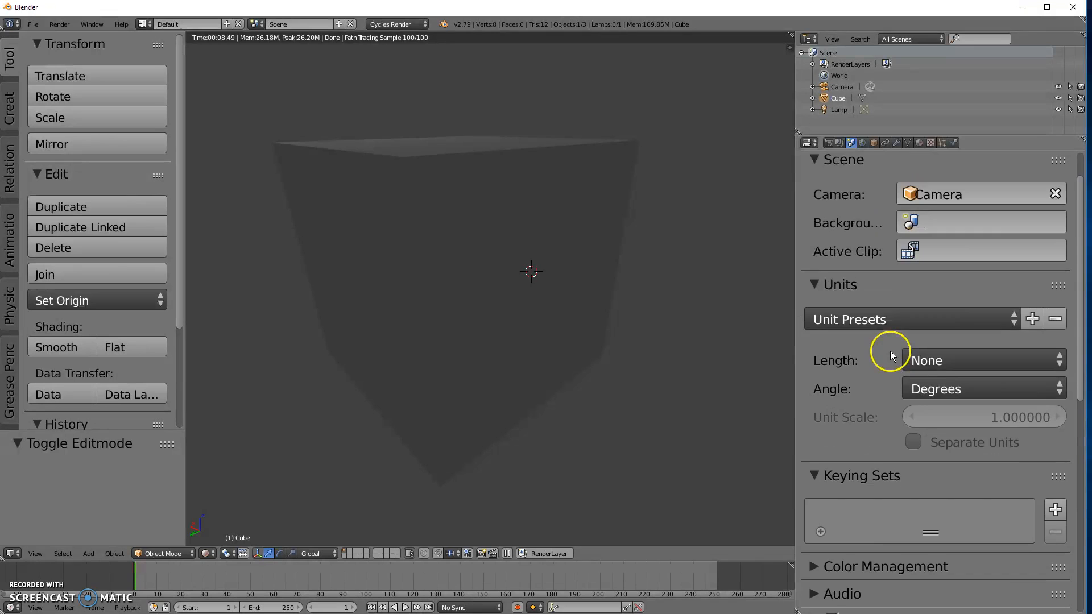
scroll(888, 352, "down", 3)
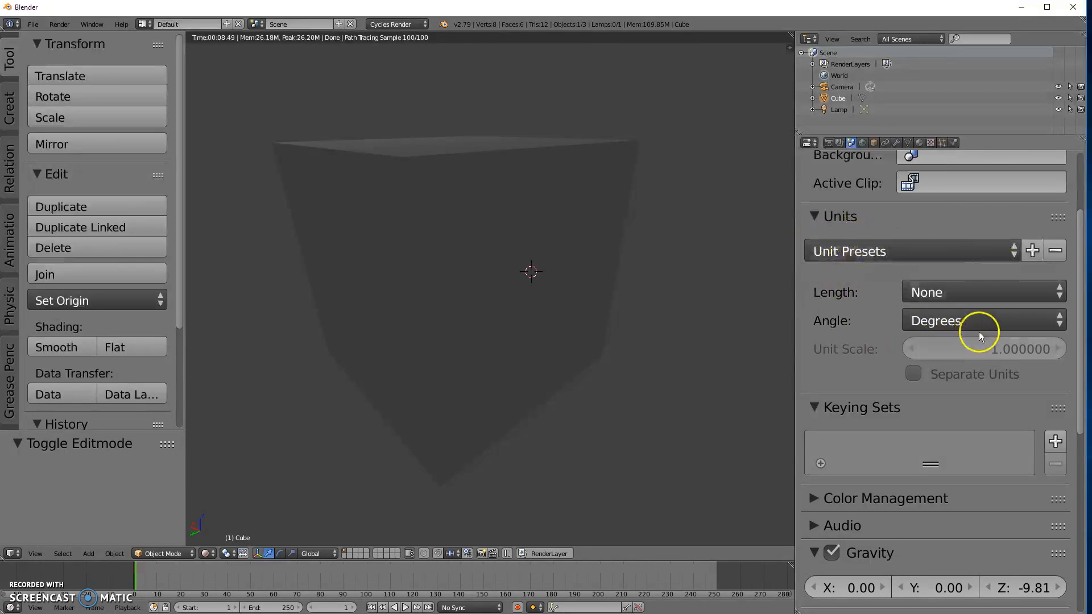
scroll(878, 401, "down", 2)
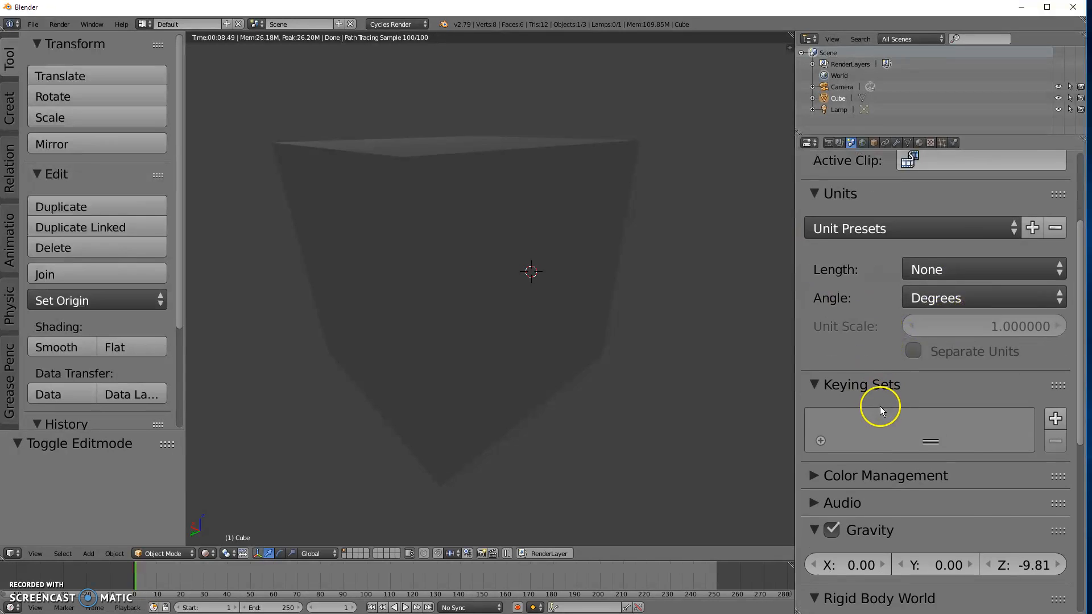
left_click(980, 276)
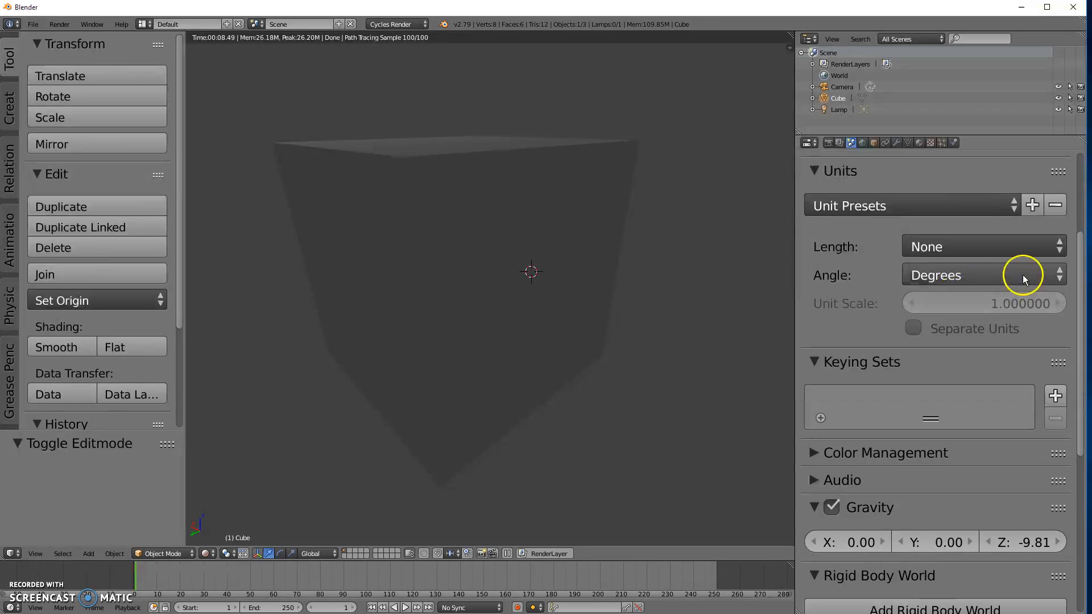
scroll(951, 322, "down", 3)
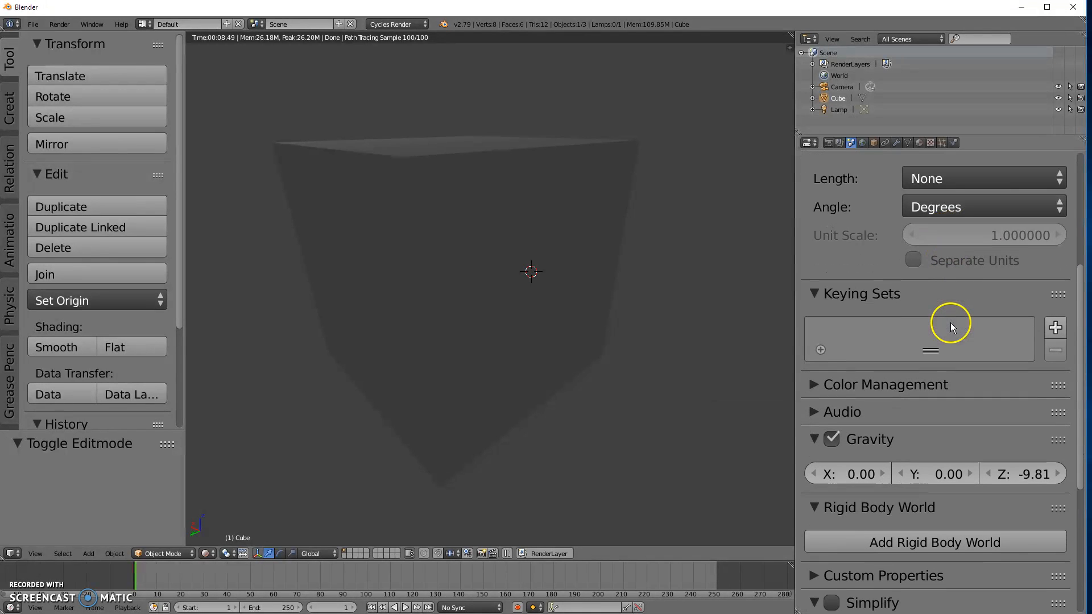
scroll(951, 322, "down", 3)
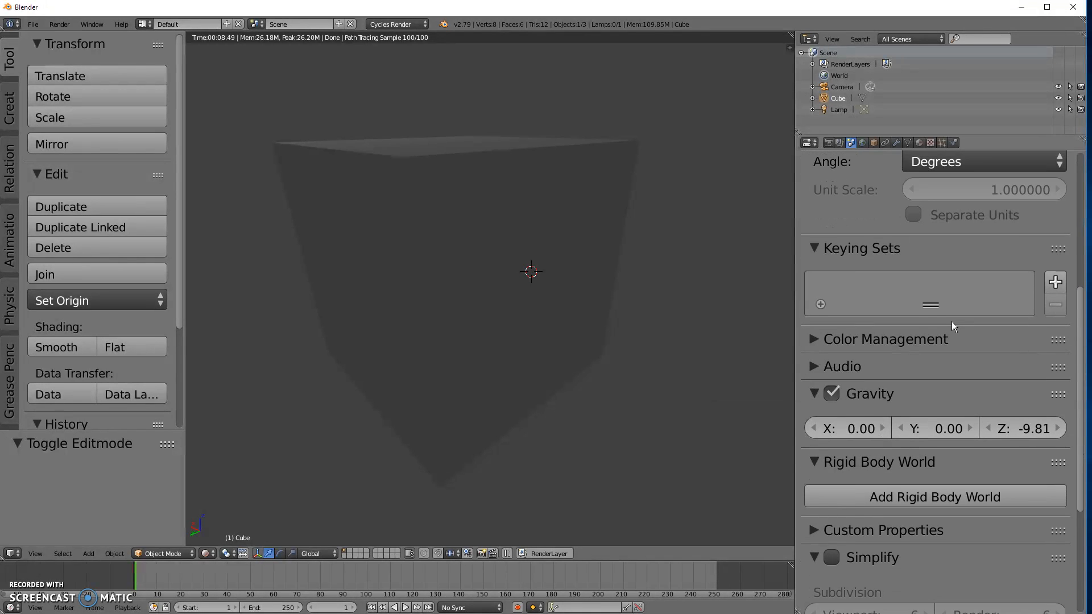
scroll(952, 322, "down", 1)
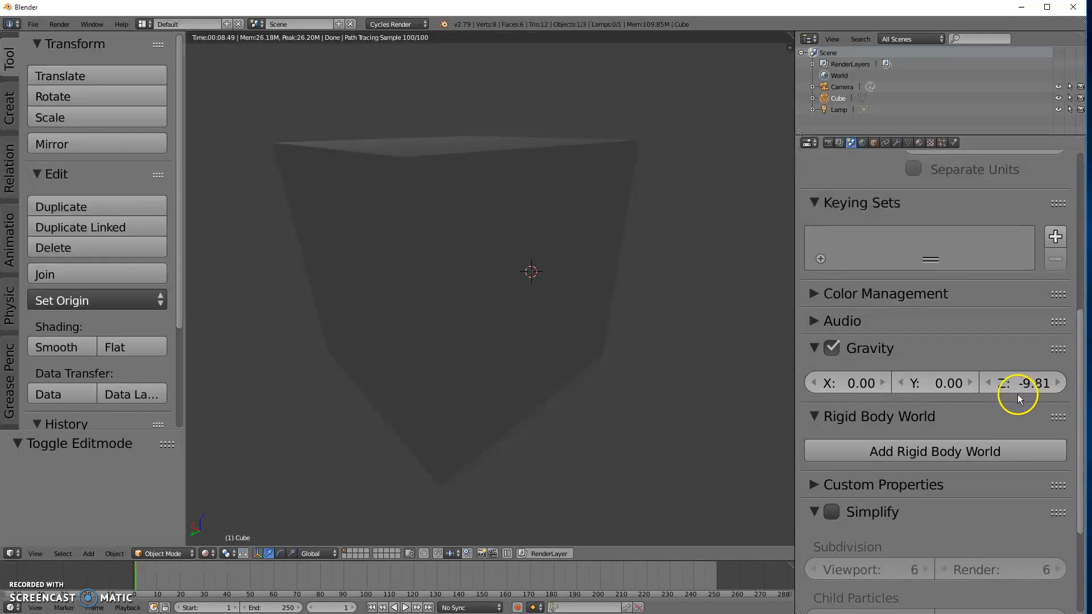
scroll(1024, 424, "down", 1)
scroll(1019, 421, "down", 1)
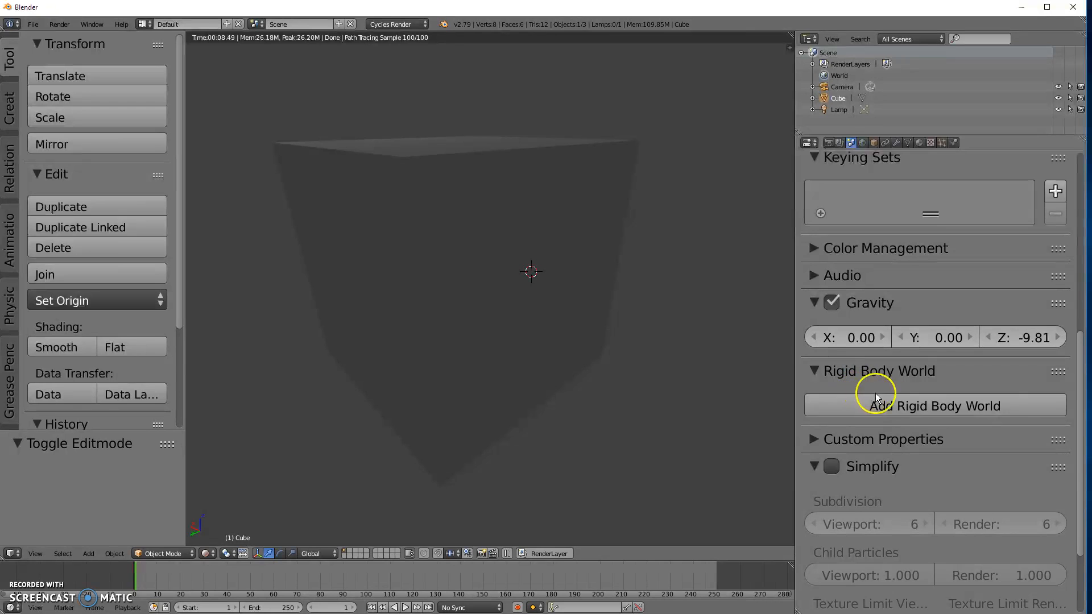
scroll(960, 468, "down", 4)
scroll(961, 467, "down", 1)
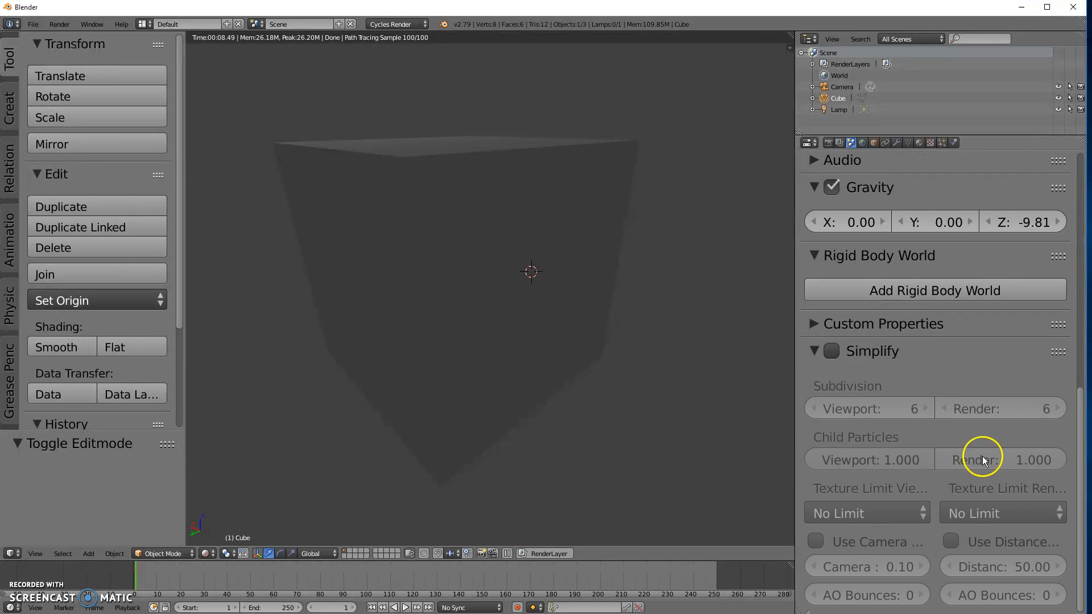
scroll(948, 356, "up", 9)
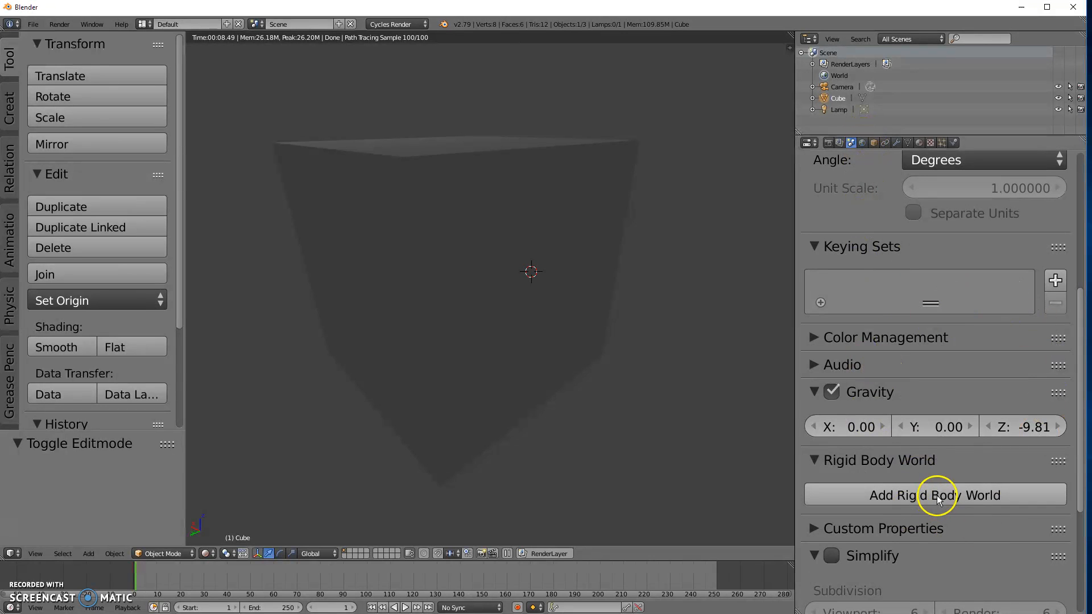
scroll(919, 411, "up", 10)
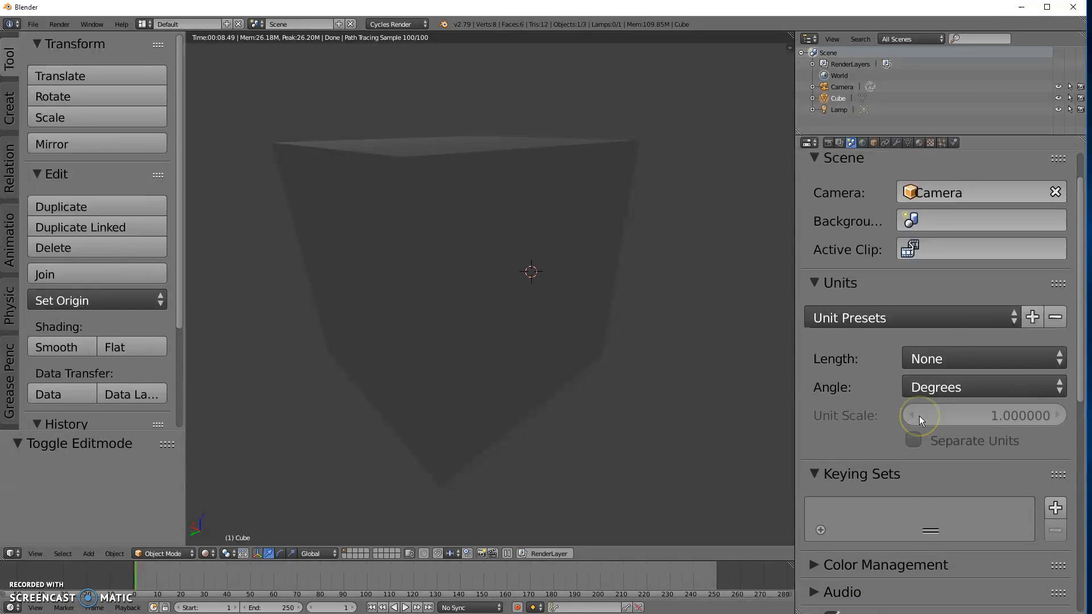
scroll(919, 415, "up", 2)
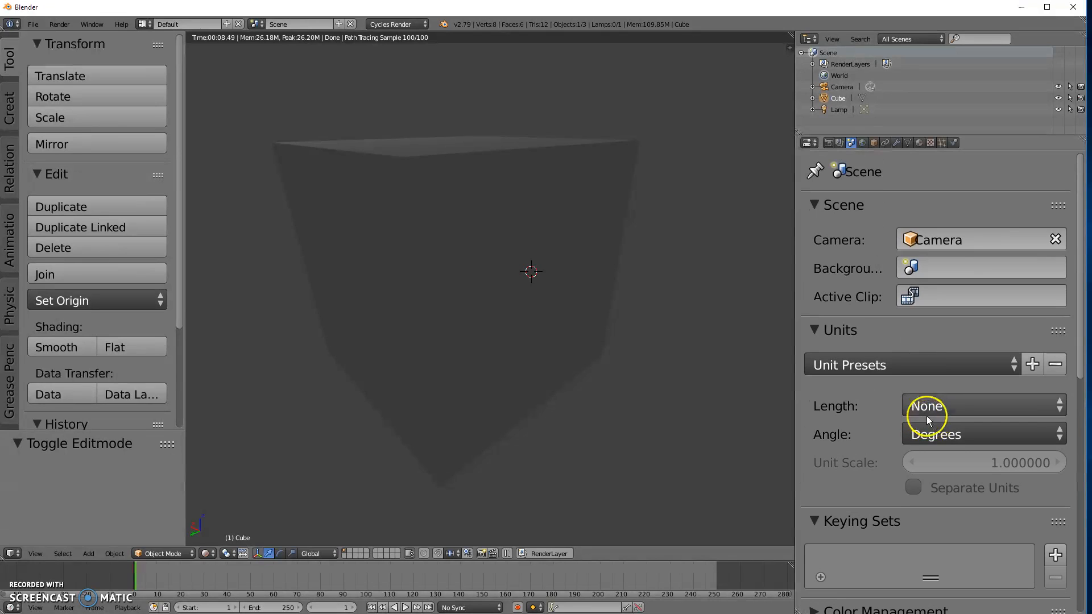